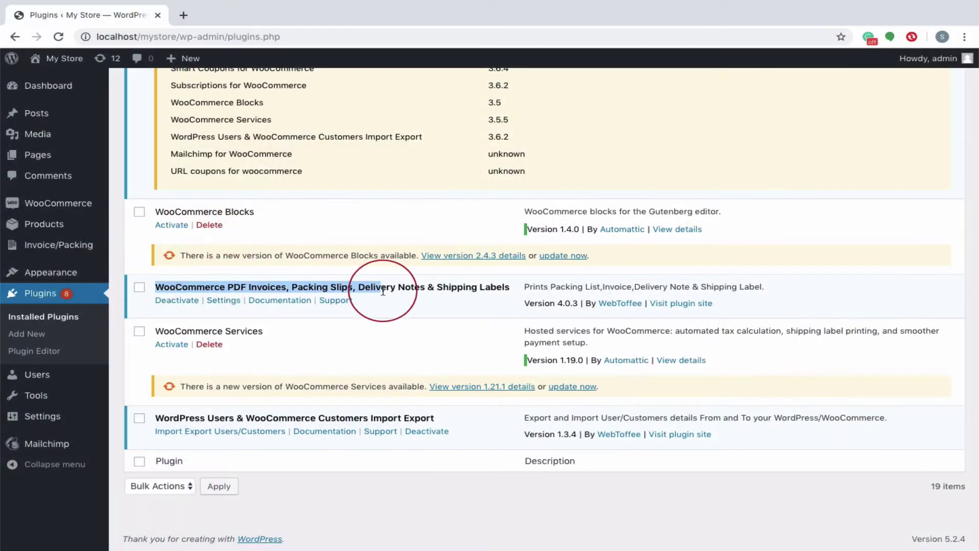
# - In the plugin's document types, switch off Dispatch label, keep Packing slip and Invoice enabled, and save
pyautogui.click(71, 249)
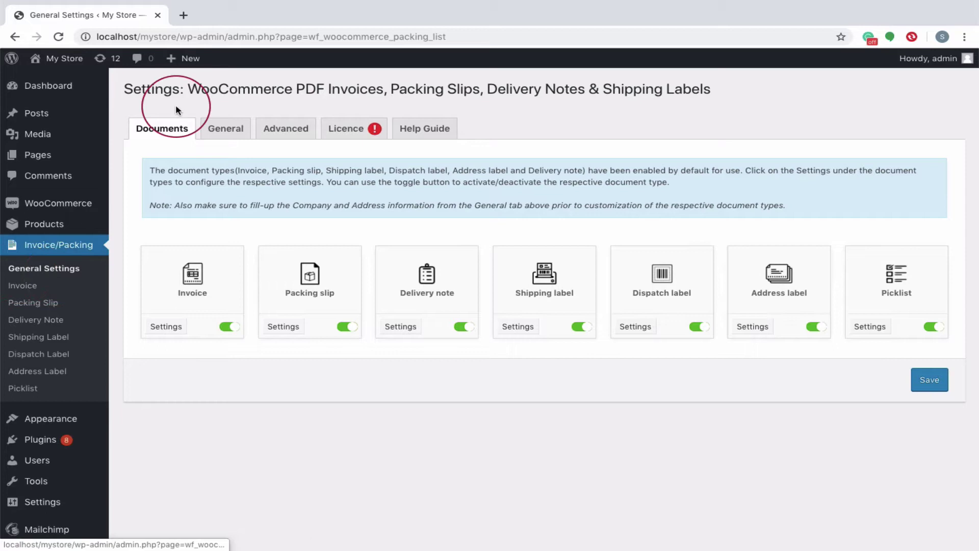
pyautogui.moveTo(179, 90); pyautogui.dragTo(122, 92)
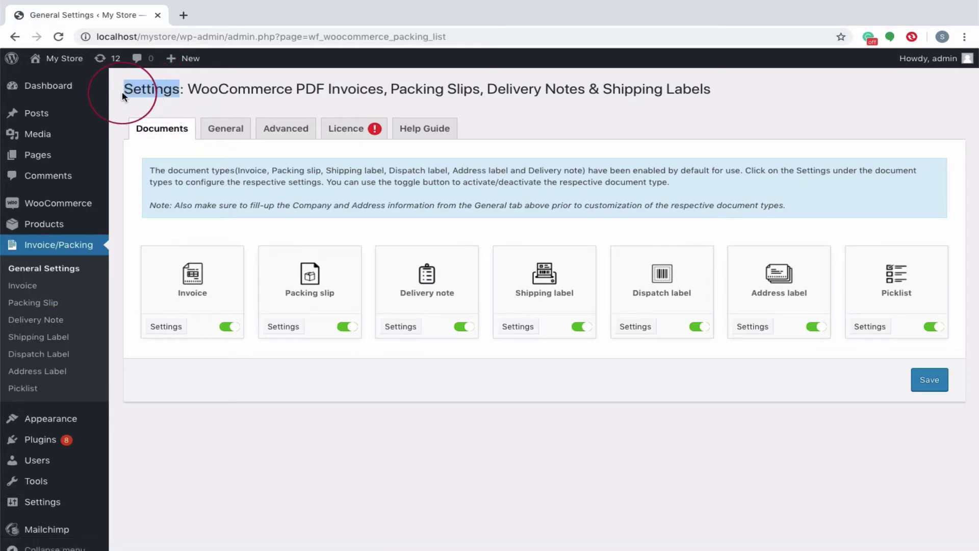
pyautogui.click(357, 329)
pyautogui.click(357, 329)
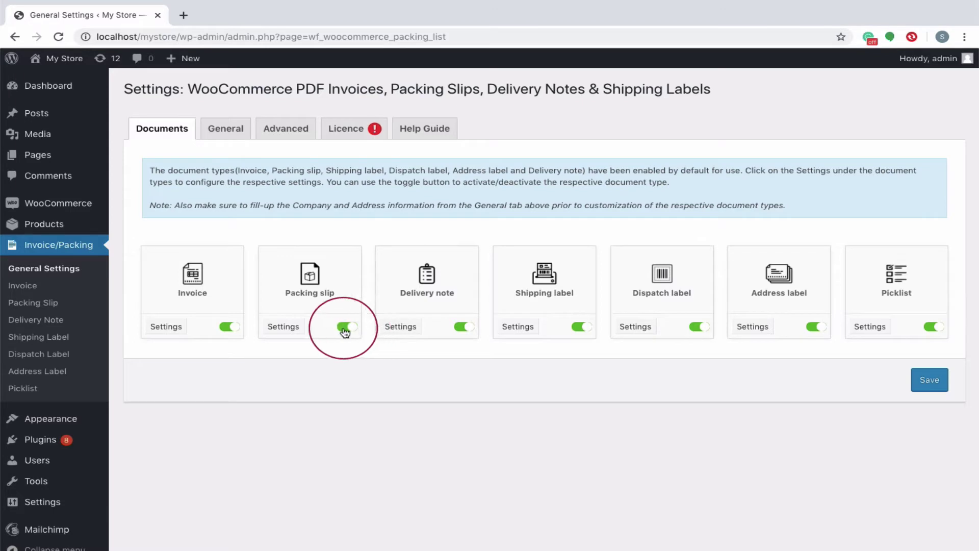
pyautogui.click(230, 329)
pyautogui.click(231, 328)
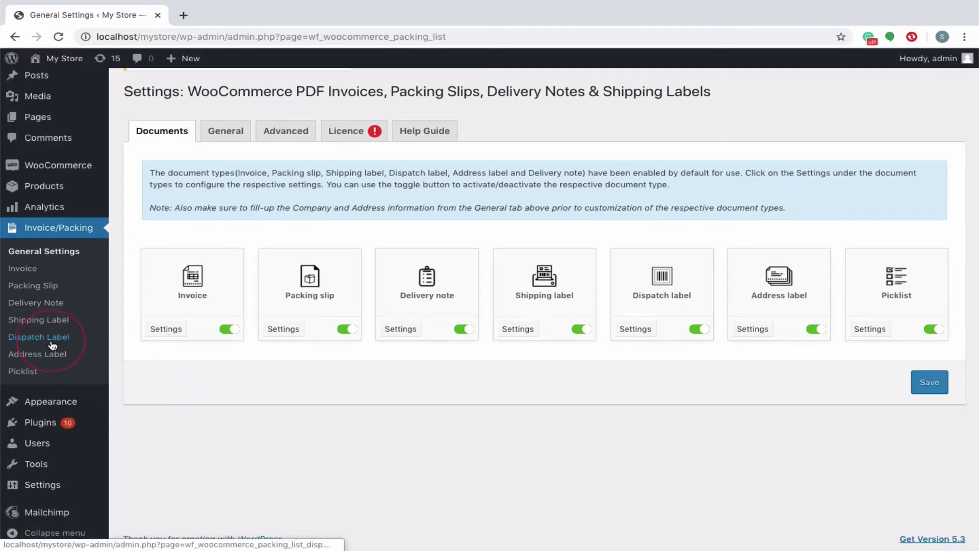
pyautogui.click(697, 329)
pyautogui.click(922, 380)
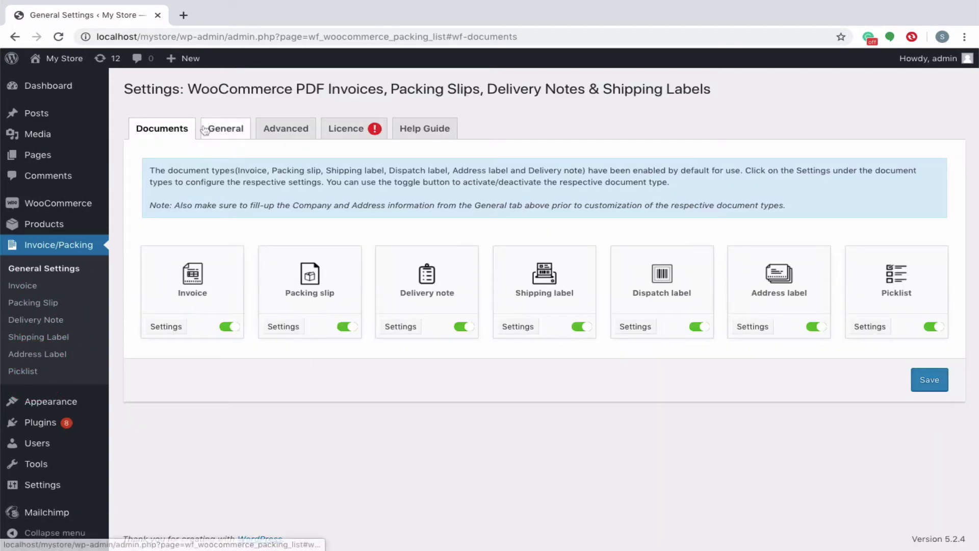
# - Fill the sender address from the WooCommerce store details on the General tab
pyautogui.click(204, 130)
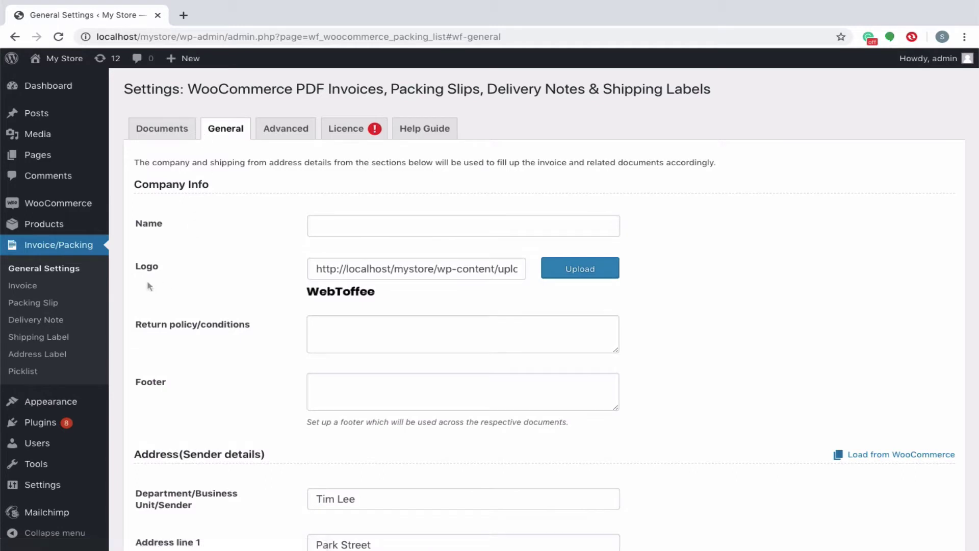
pyautogui.scroll(-4, 167, 334)
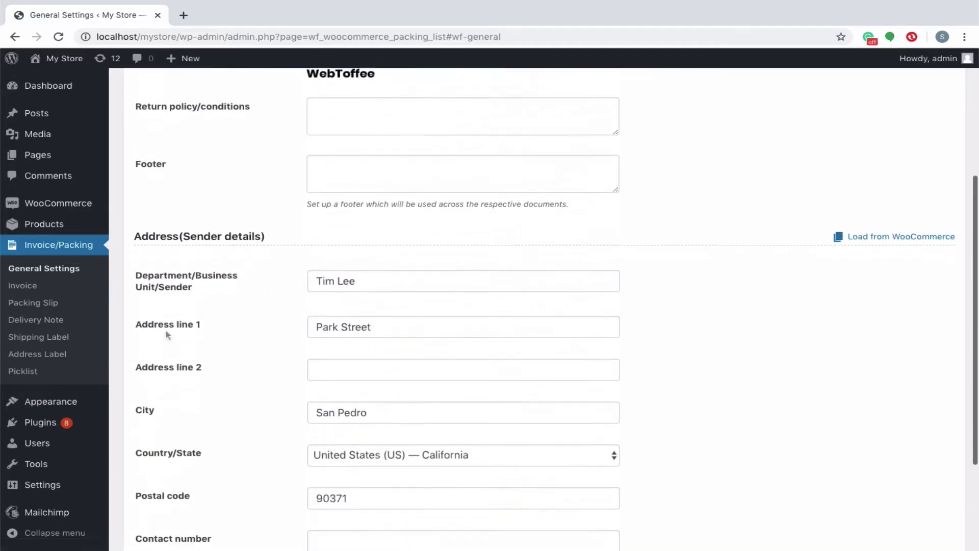
pyautogui.scroll(-1, 167, 334)
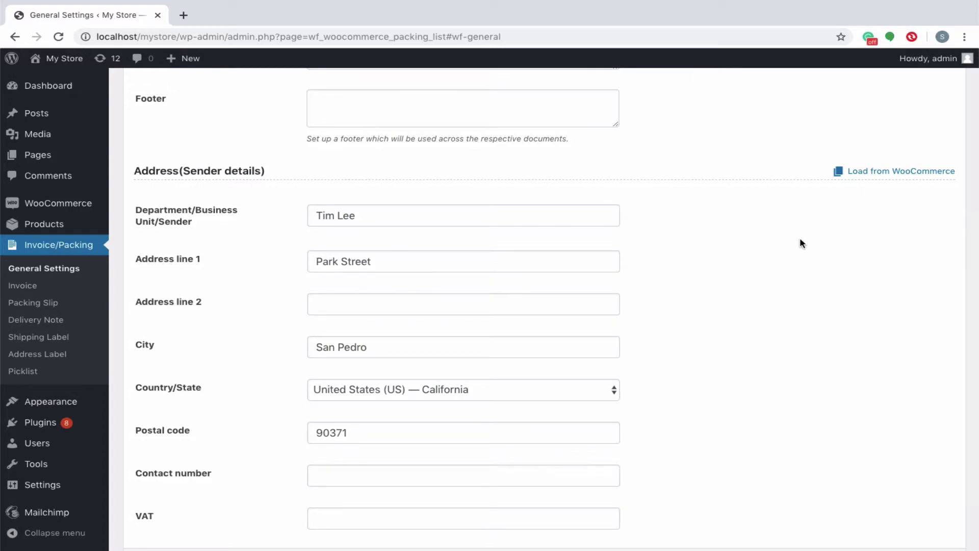
pyautogui.click(891, 177)
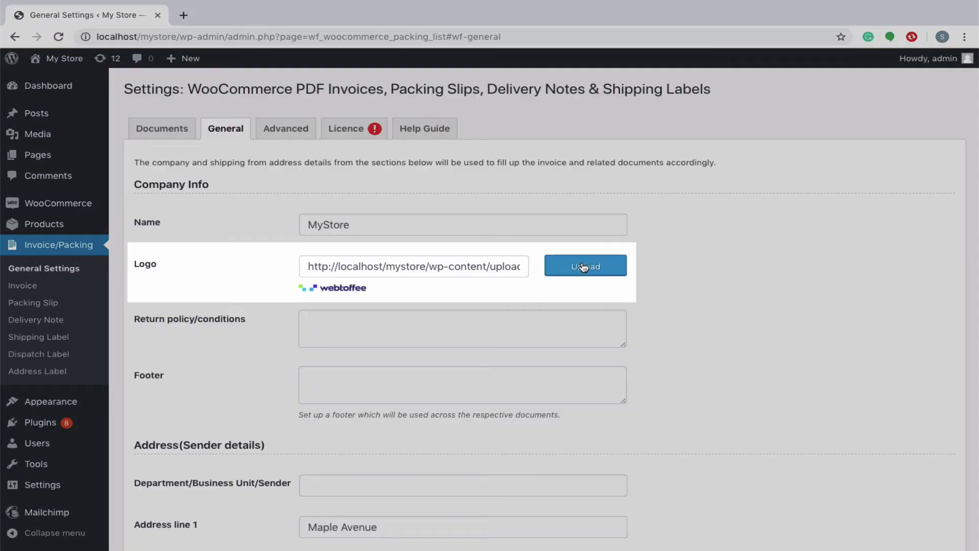
# - Set the 160 by 19 px WebToffee image from the Media Library as the company logo
pyautogui.click(583, 266)
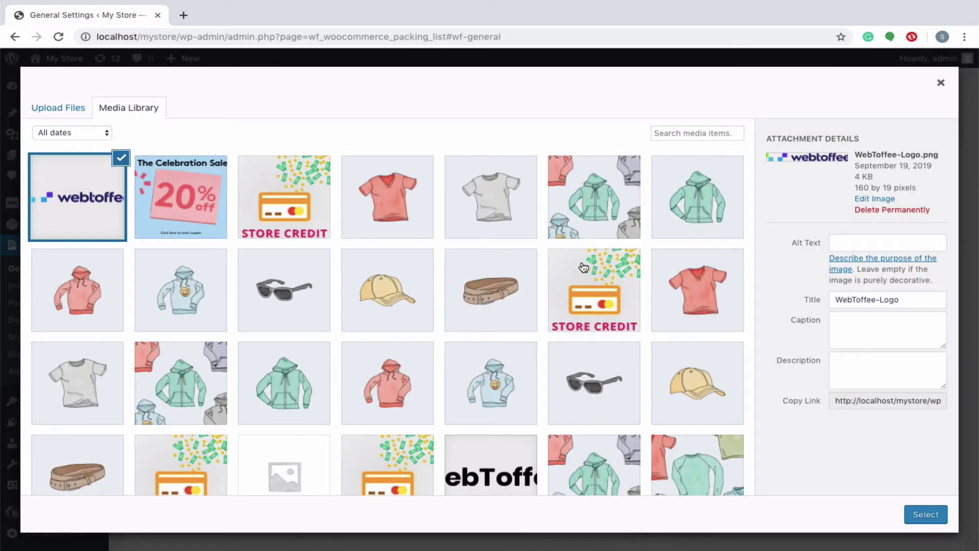
pyautogui.click(83, 217)
pyautogui.click(84, 217)
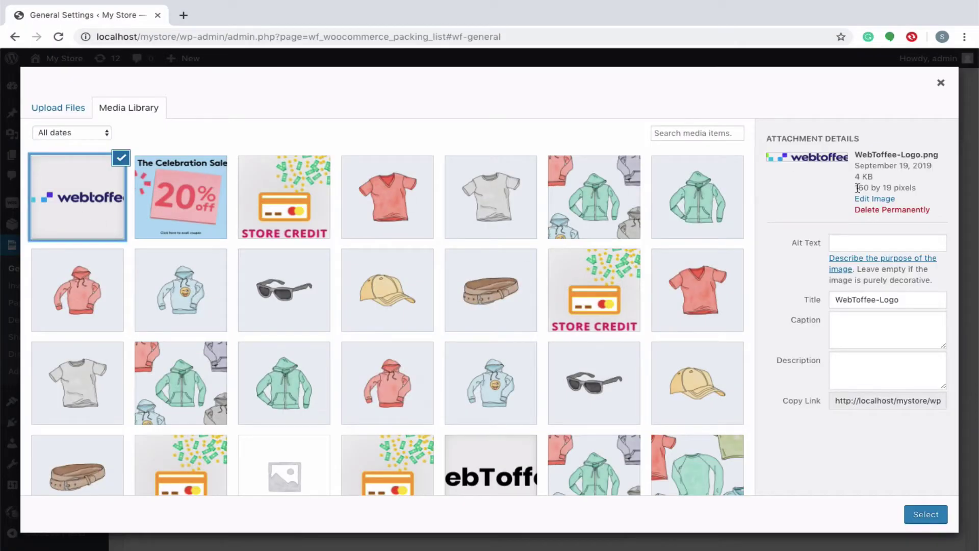
pyautogui.moveTo(856, 187); pyautogui.dragTo(913, 189)
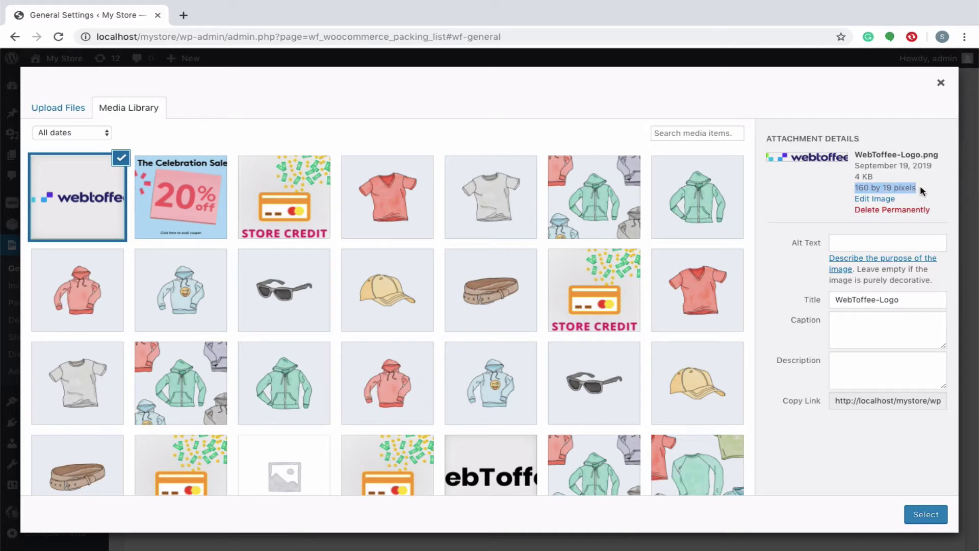
pyautogui.click(924, 514)
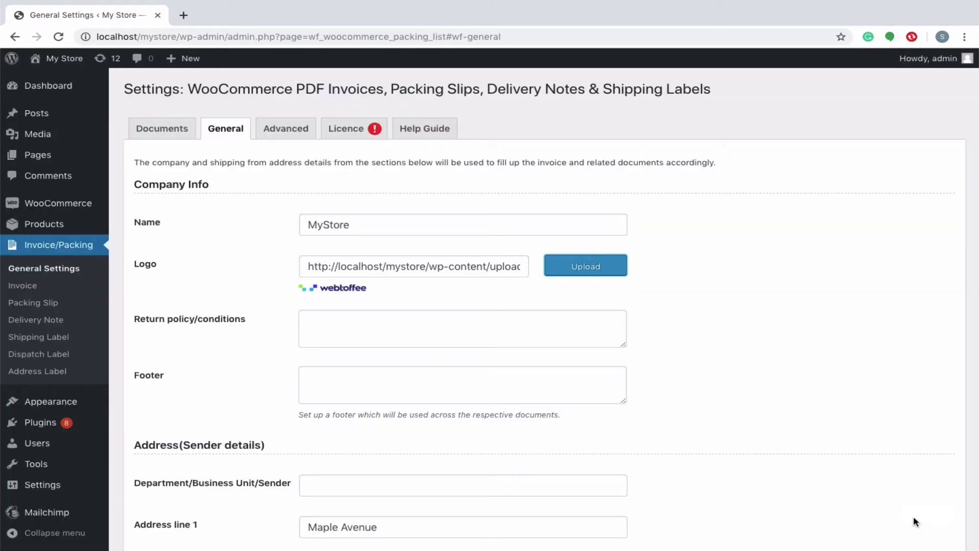
# - Look over the plugin's Advanced settings tab
pyautogui.click(285, 131)
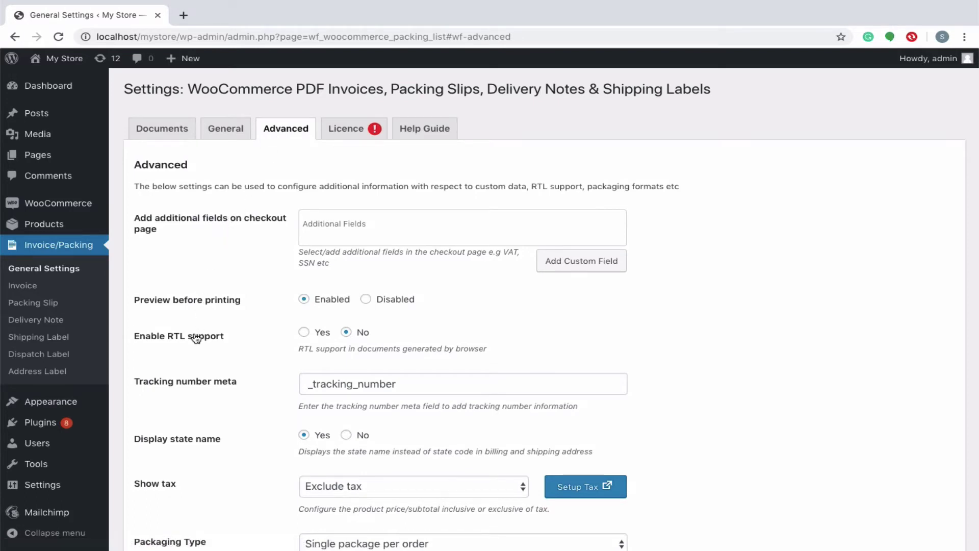
pyautogui.scroll(-2, 191, 349)
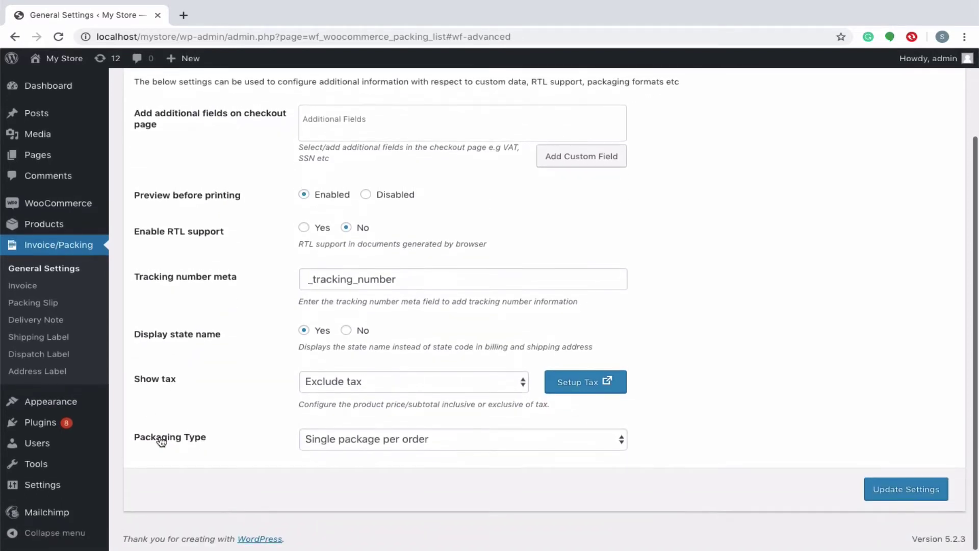
pyautogui.scroll(2, 161, 443)
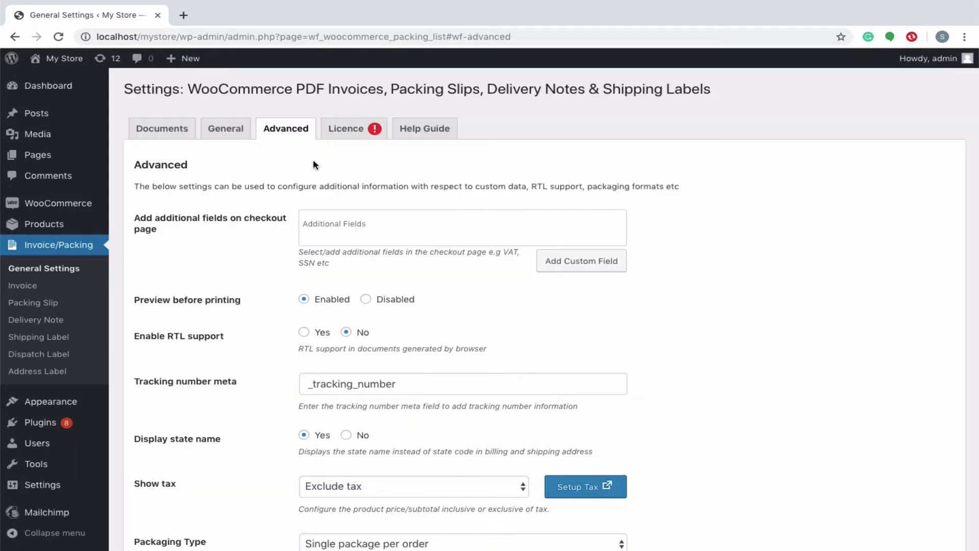
# - Browse the Help Guide's list of filters, then go to the Delivery note settings from Documents
pyautogui.click(410, 129)
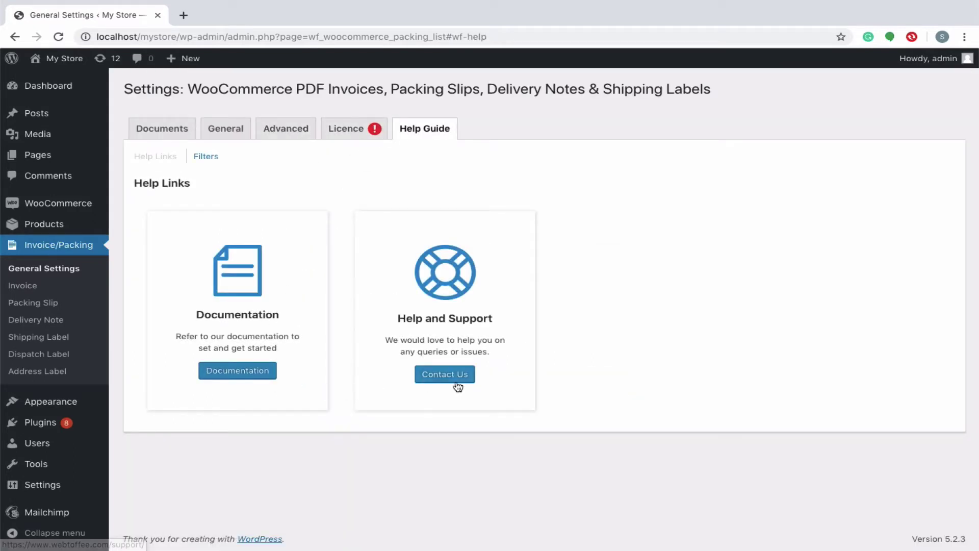
pyautogui.click(210, 158)
pyautogui.scroll(-2, 242, 265)
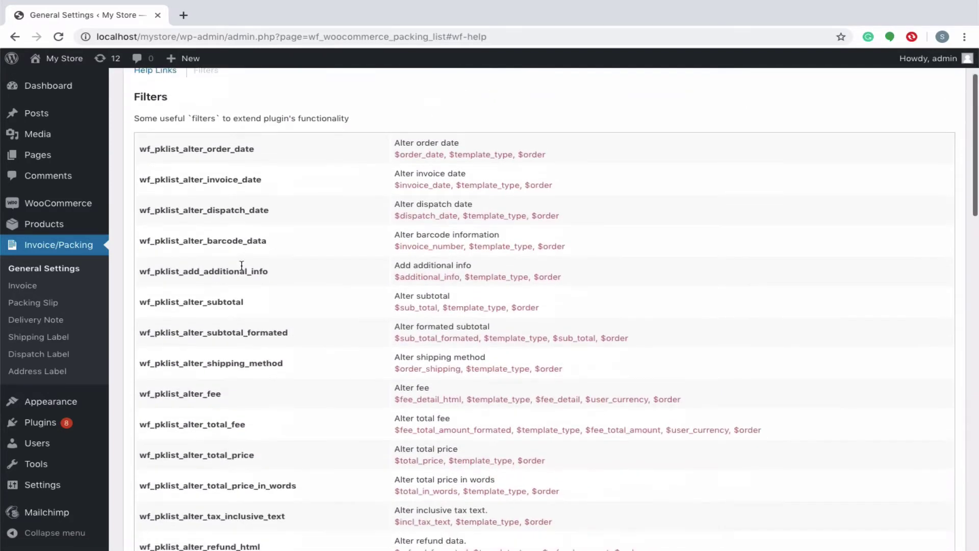
pyautogui.scroll(-6, 242, 265)
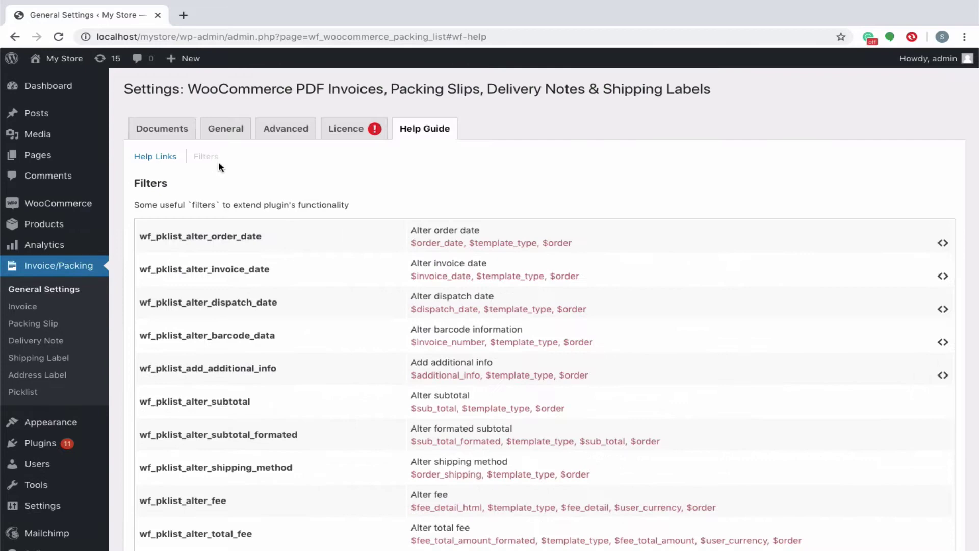
pyautogui.click(173, 132)
pyautogui.click(396, 334)
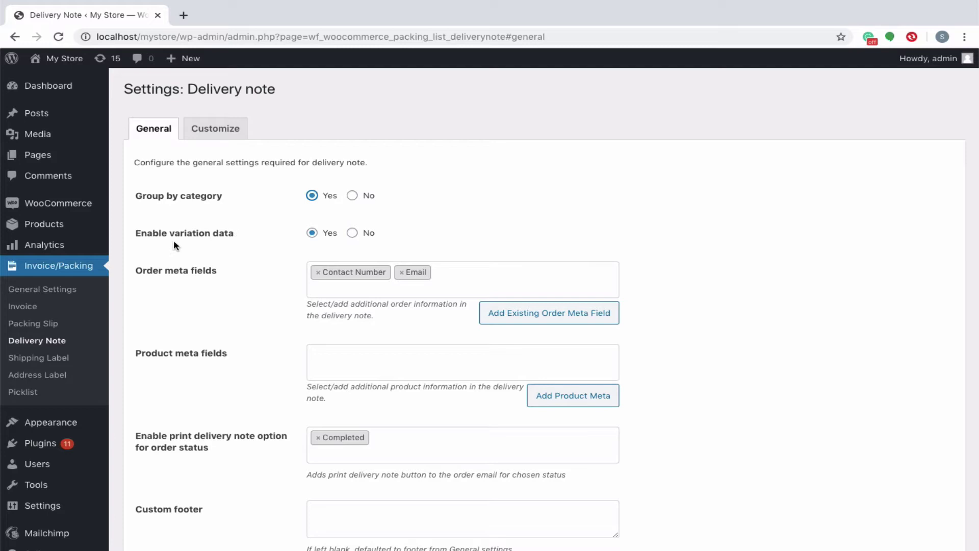
# - Enable variation data on delivery notes and add VAT to the order meta fields
pyautogui.click(313, 235)
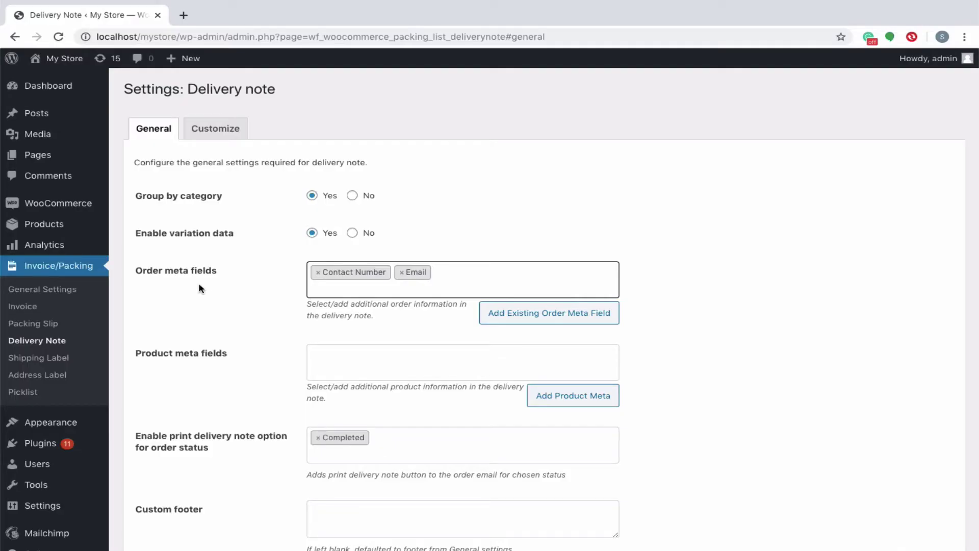
pyautogui.click(438, 285)
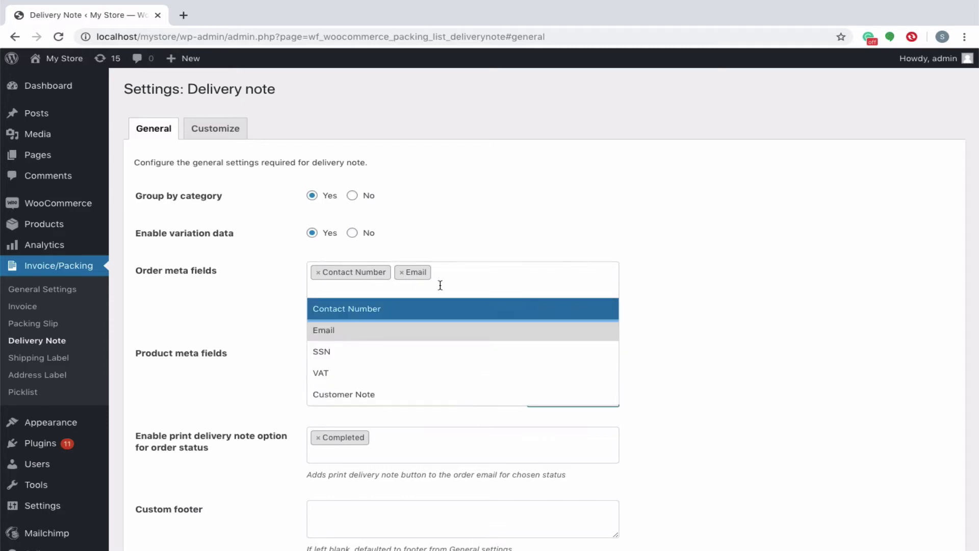
pyautogui.click(432, 372)
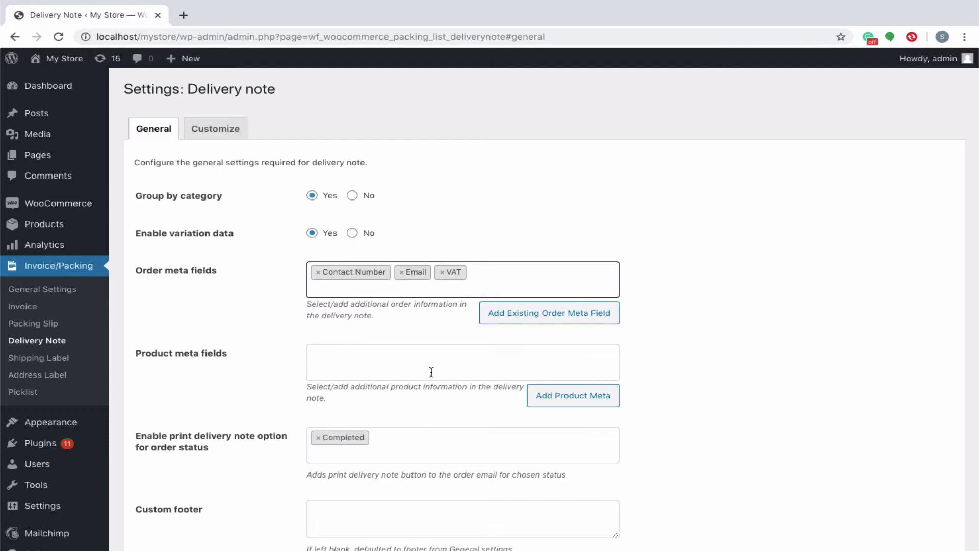
# - Add a custom order meta field 'Invoice Number' with meta key wf_invoice_number
pyautogui.click(513, 313)
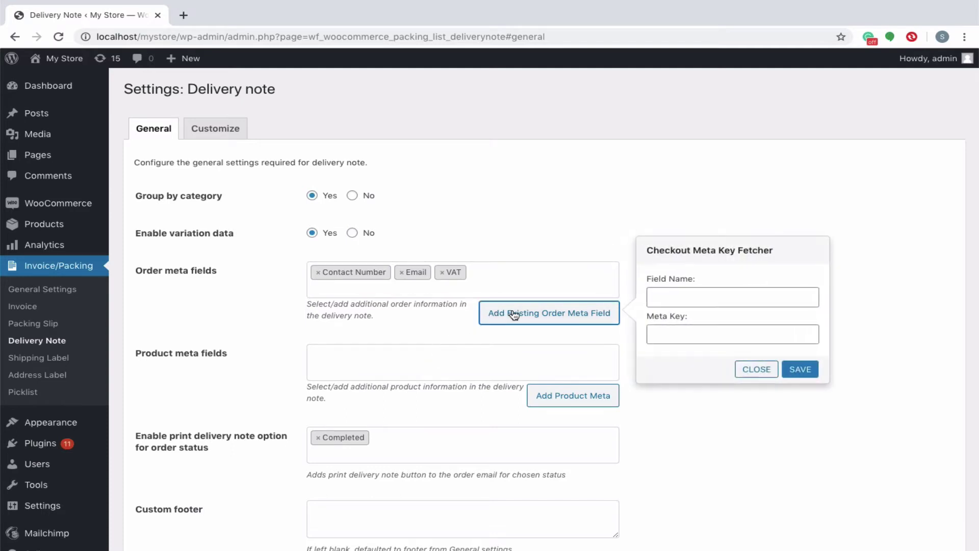
pyautogui.click(664, 293)
pyautogui.write('In')
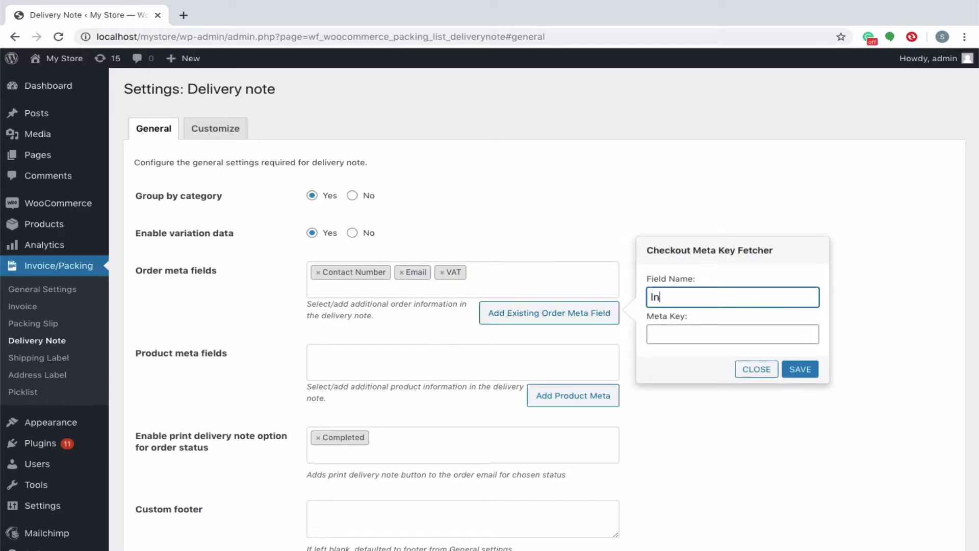
pyautogui.write('voice Number')
pyautogui.click(665, 329)
pyautogui.write('wf_invoice_number')
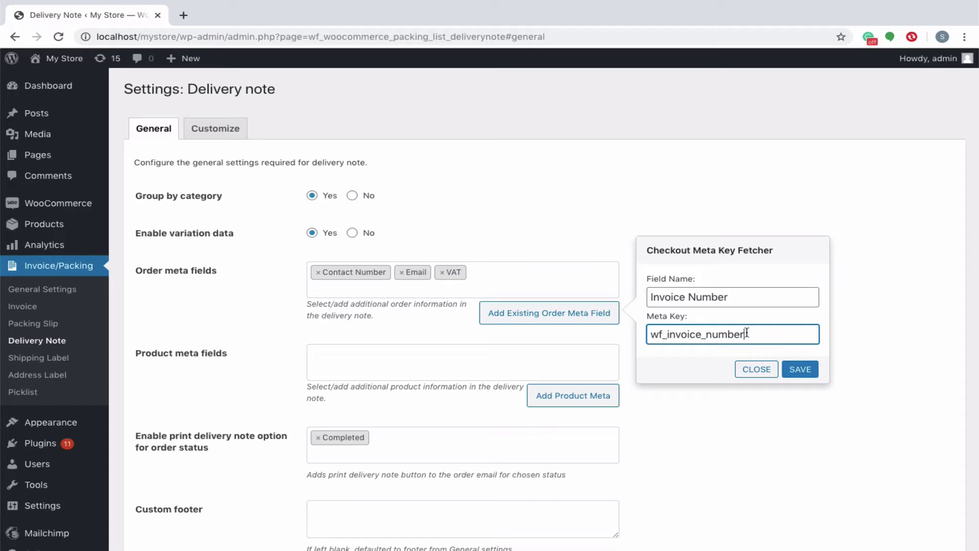
pyautogui.click(795, 374)
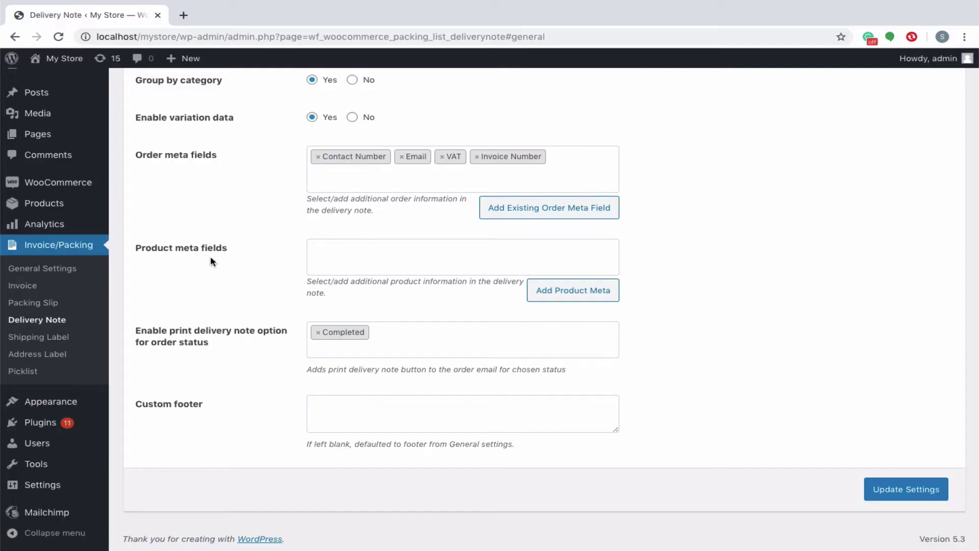
# - Open the Add Product Meta form and close it without adding a field
pyautogui.click(558, 296)
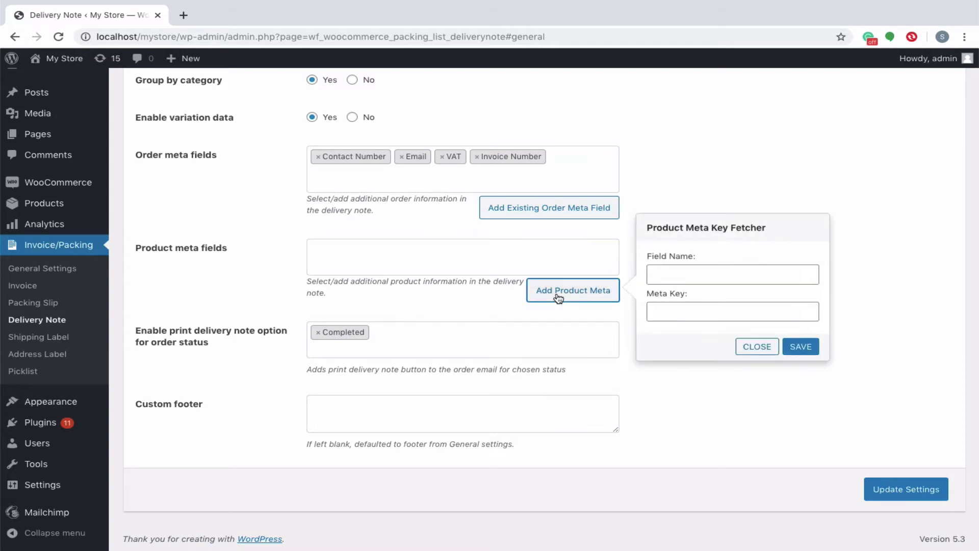
pyautogui.click(689, 277)
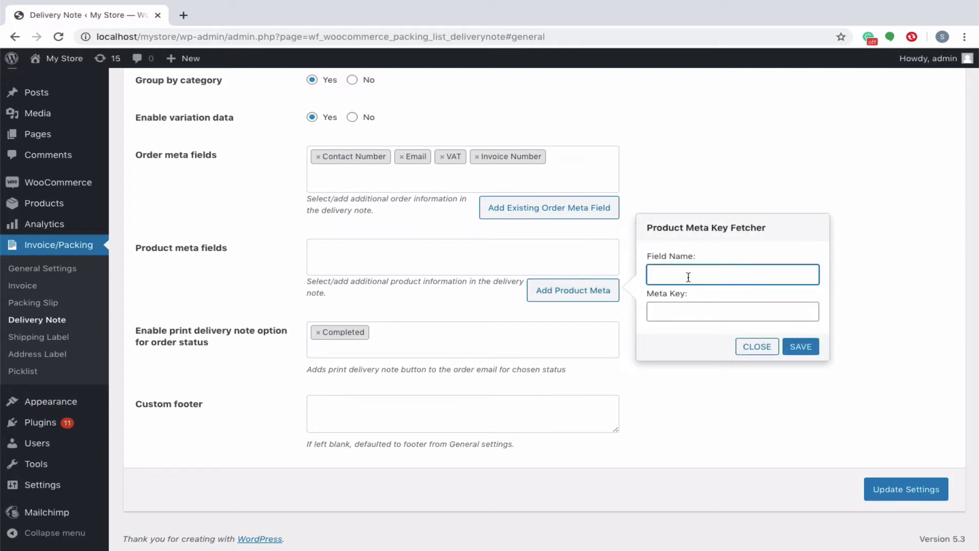
pyautogui.click(693, 308)
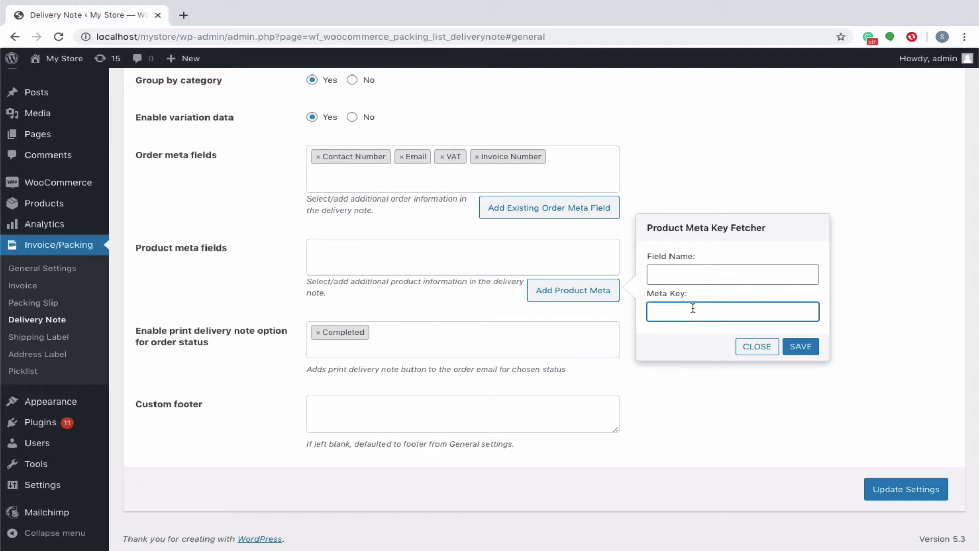
pyautogui.click(761, 346)
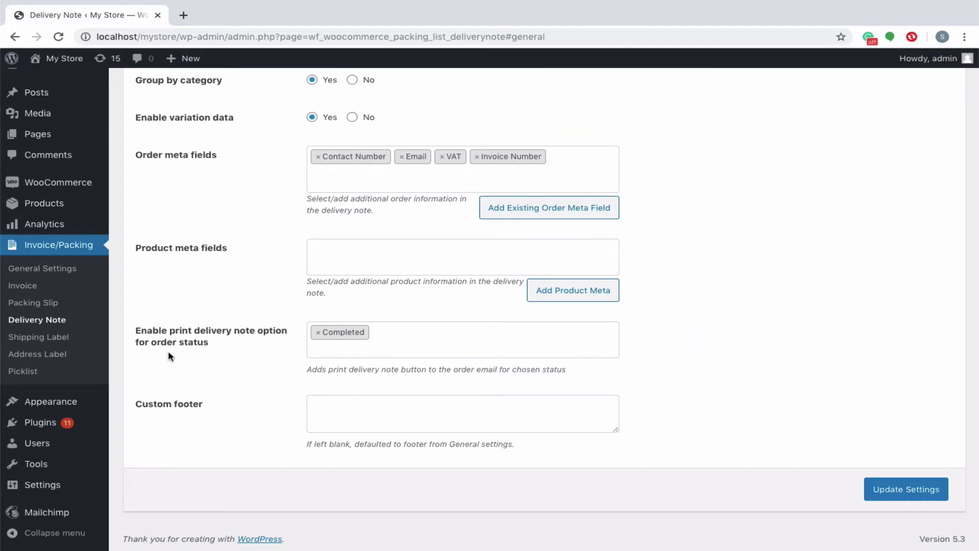
# - Keep Completed as the print order status and save the delivery note general settings
pyautogui.click(386, 346)
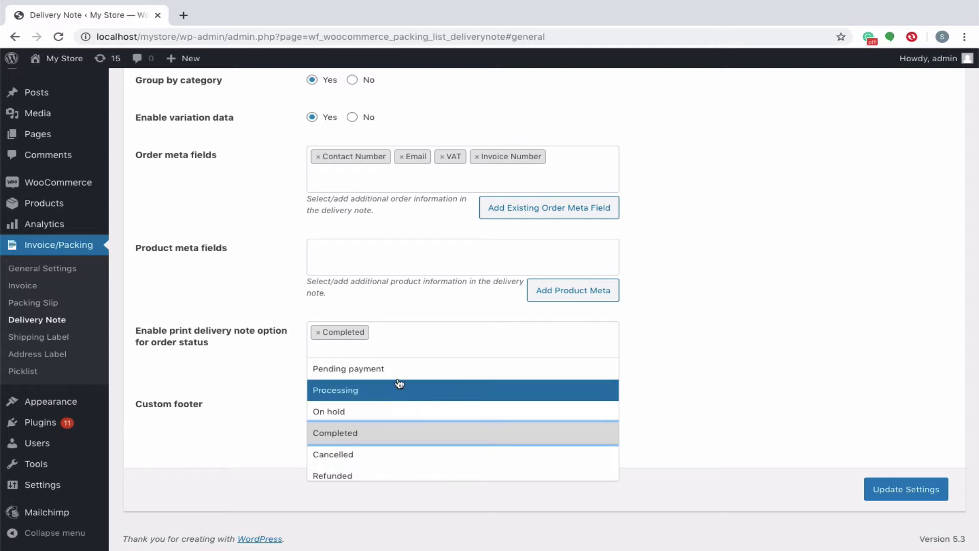
pyautogui.click(403, 340)
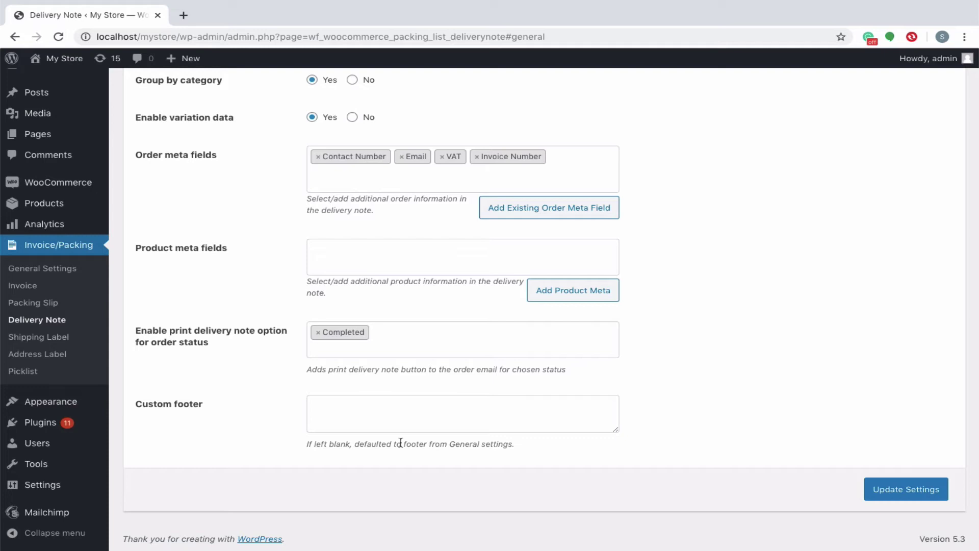
pyautogui.click(546, 417)
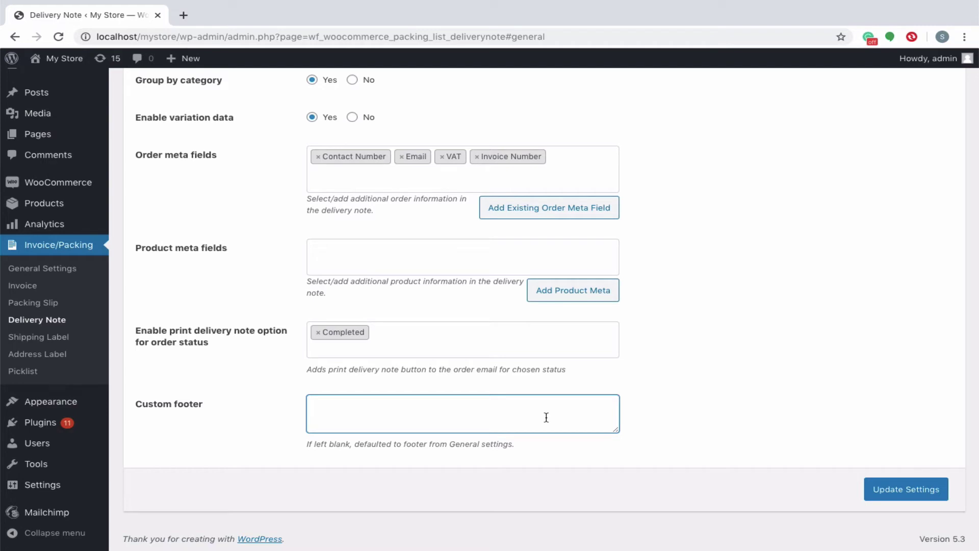
pyautogui.click(904, 493)
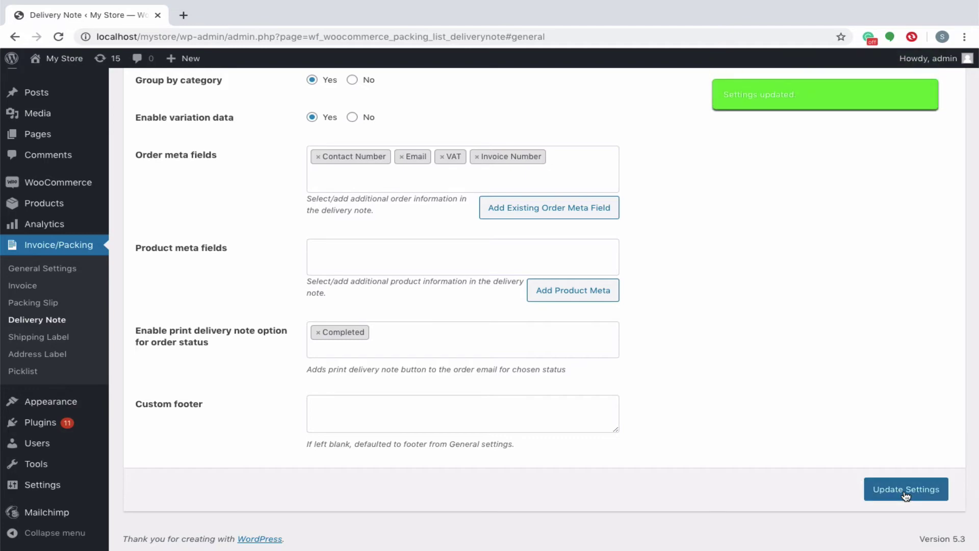
pyautogui.scroll(3, 213, 146)
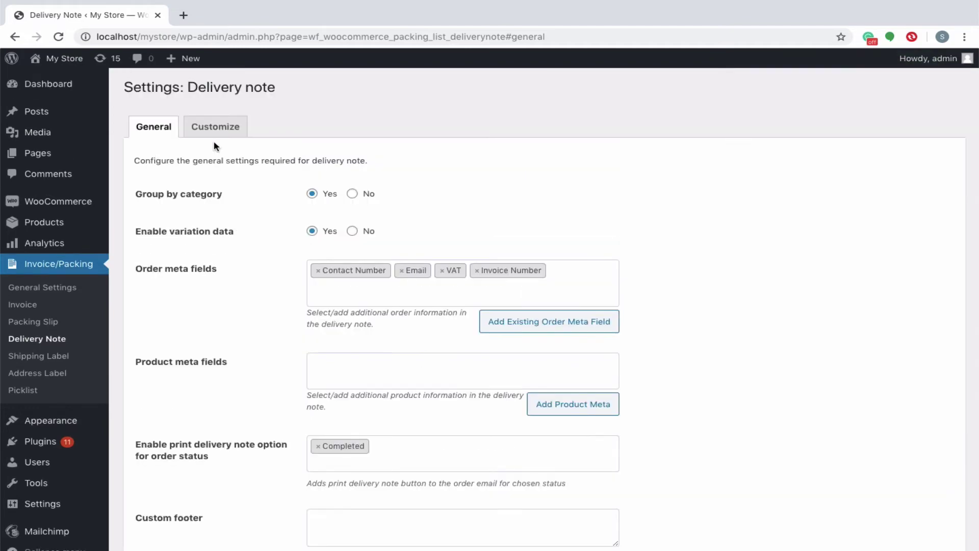
# - Apply the Imperial layout to the delivery note template on the Customize tab
pyautogui.click(222, 131)
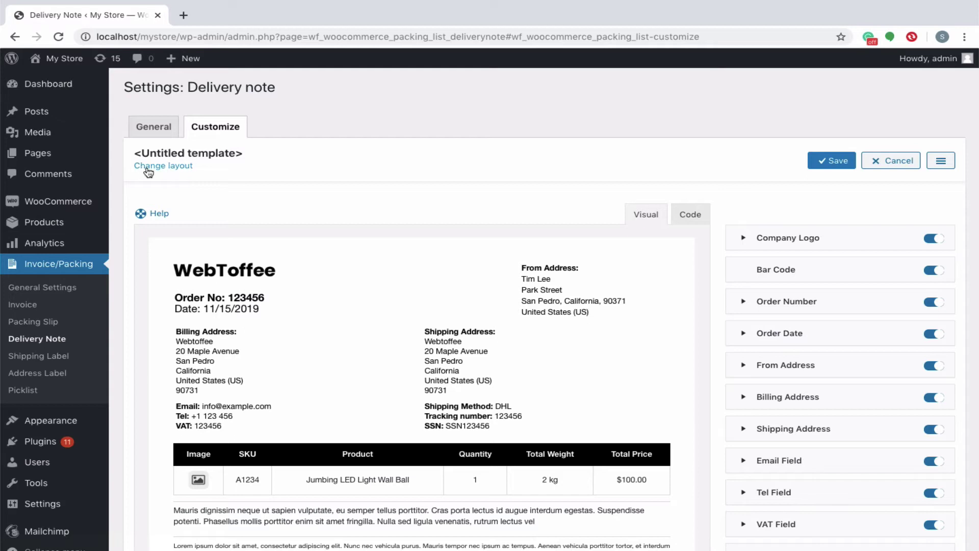
pyautogui.click(178, 170)
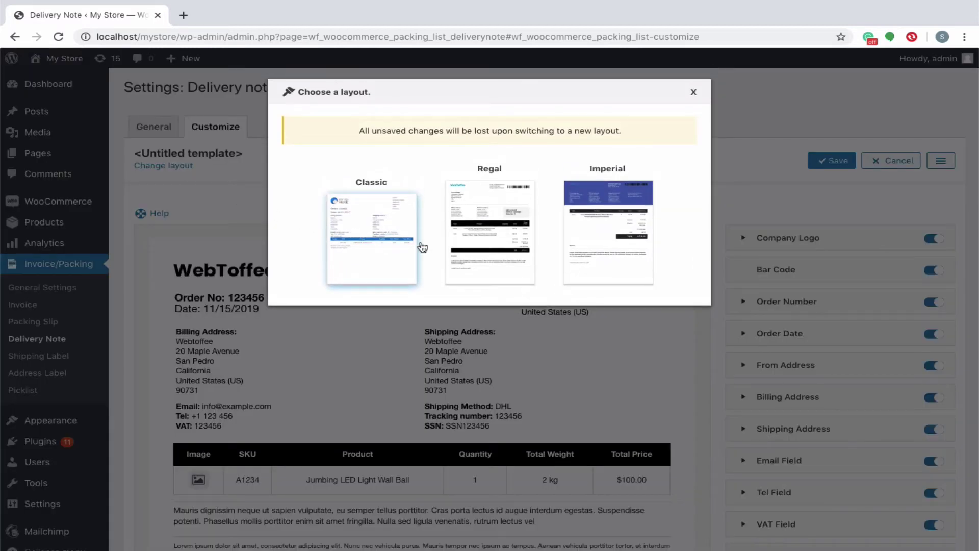
pyautogui.click(603, 233)
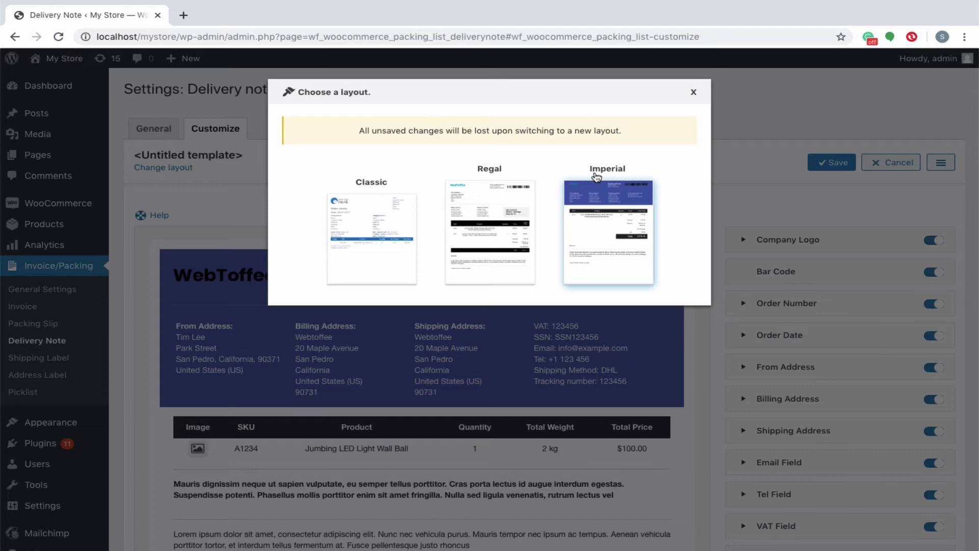
pyautogui.click(609, 214)
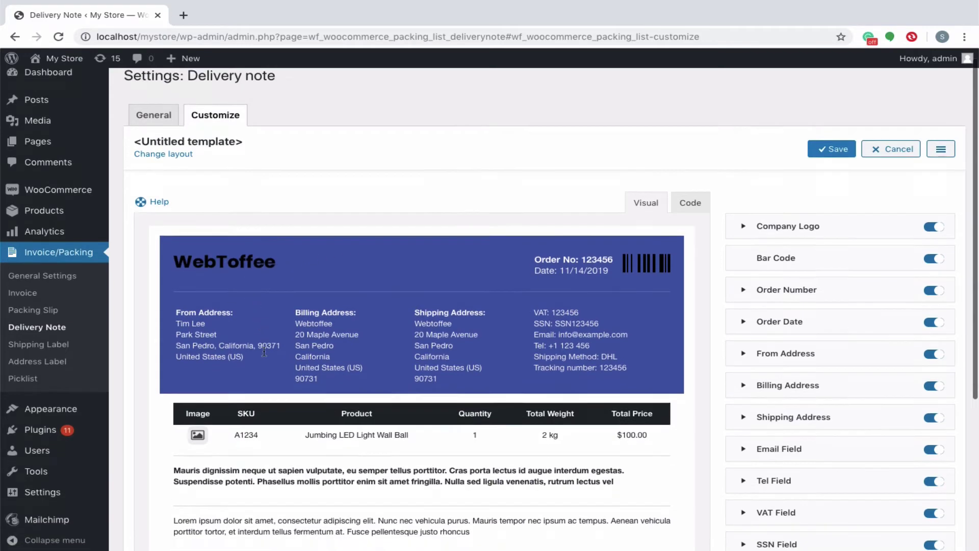
pyautogui.scroll(-5, 264, 352)
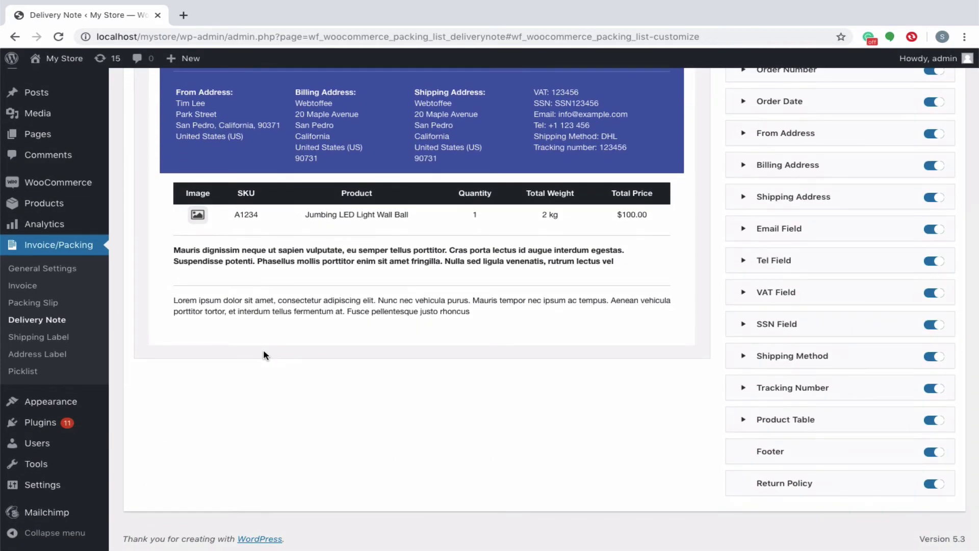
# - Toggle the Company Logo, Bar Code and Order Number elements off and back on
pyautogui.scroll(5, 682, 345)
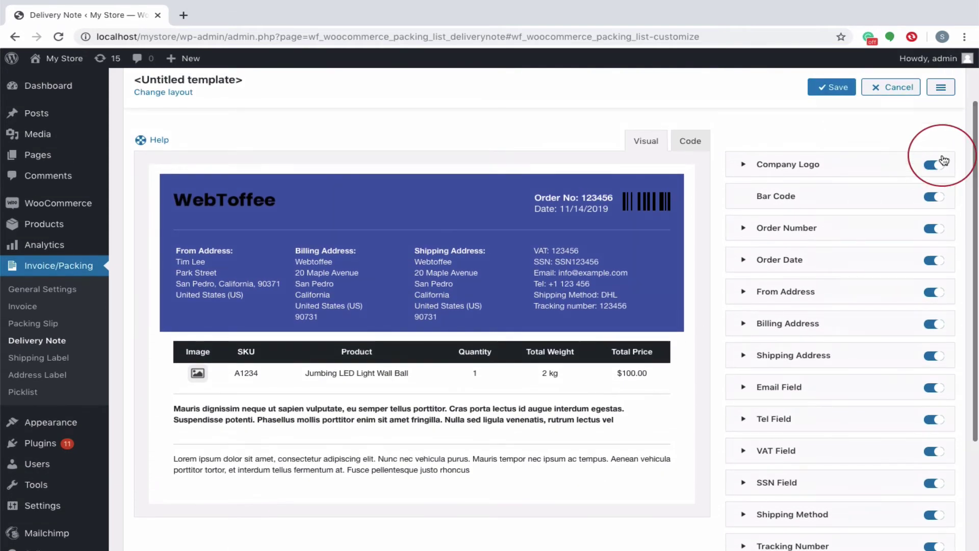
pyautogui.click(940, 164)
pyautogui.click(939, 164)
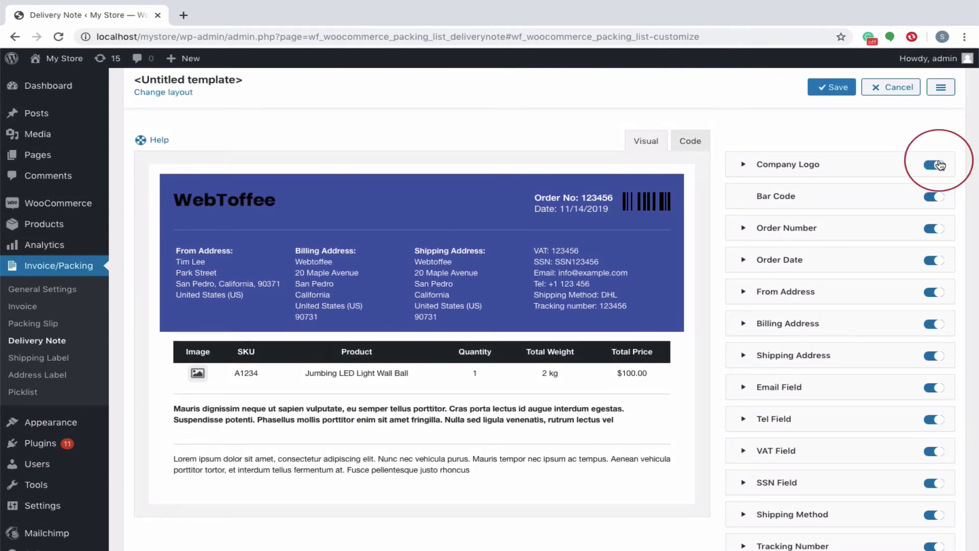
pyautogui.click(938, 197)
pyautogui.click(938, 199)
pyautogui.click(938, 230)
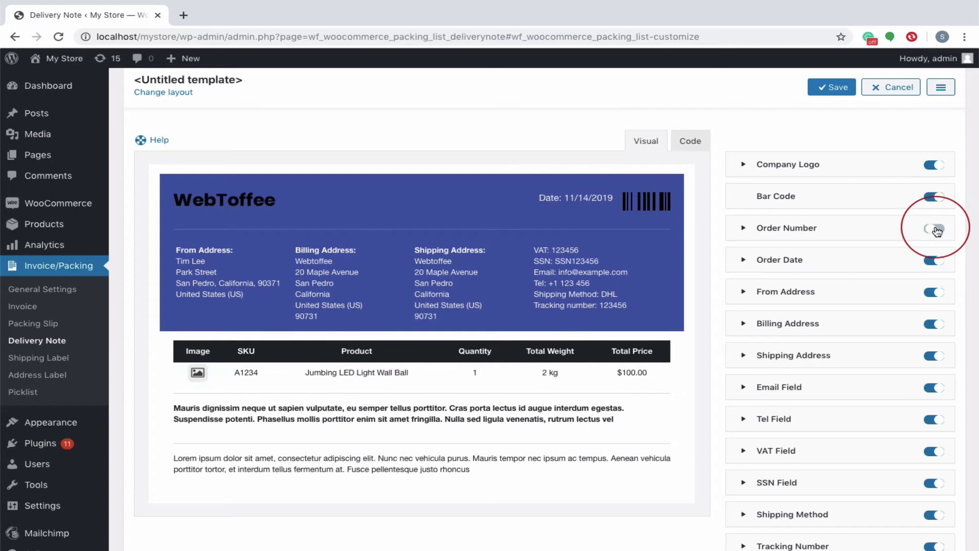
pyautogui.click(937, 230)
# - Expand the Order Number (Order No:, 14, Bold) and Company Logo settings
pyautogui.click(744, 229)
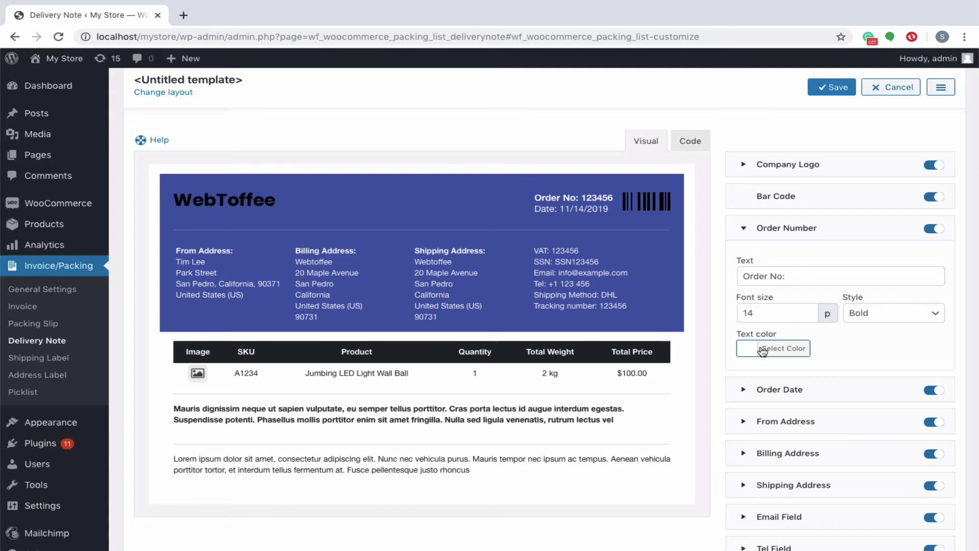
pyautogui.scroll(-1, 760, 350)
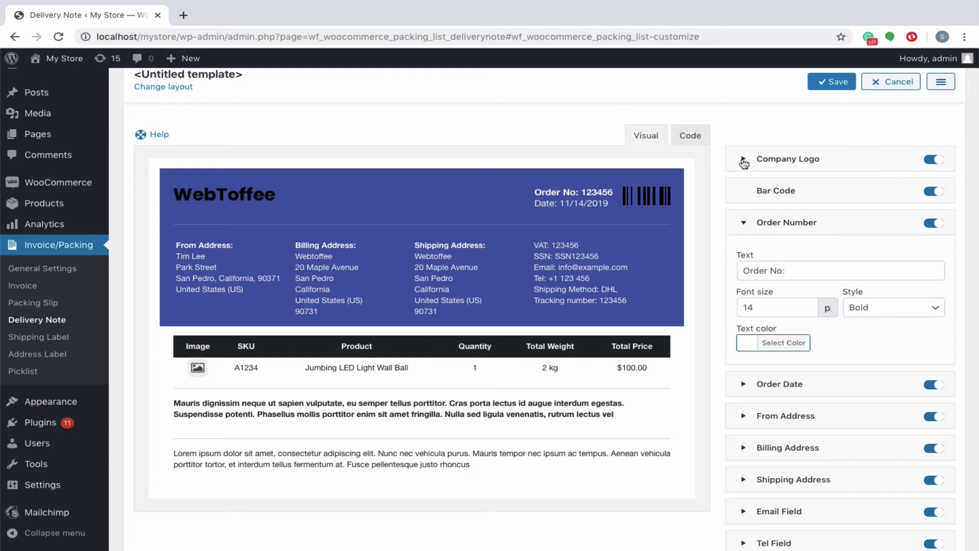
pyautogui.click(744, 161)
# - Keep the company logo in the header and add the extra text 'About Company'
pyautogui.click(777, 212)
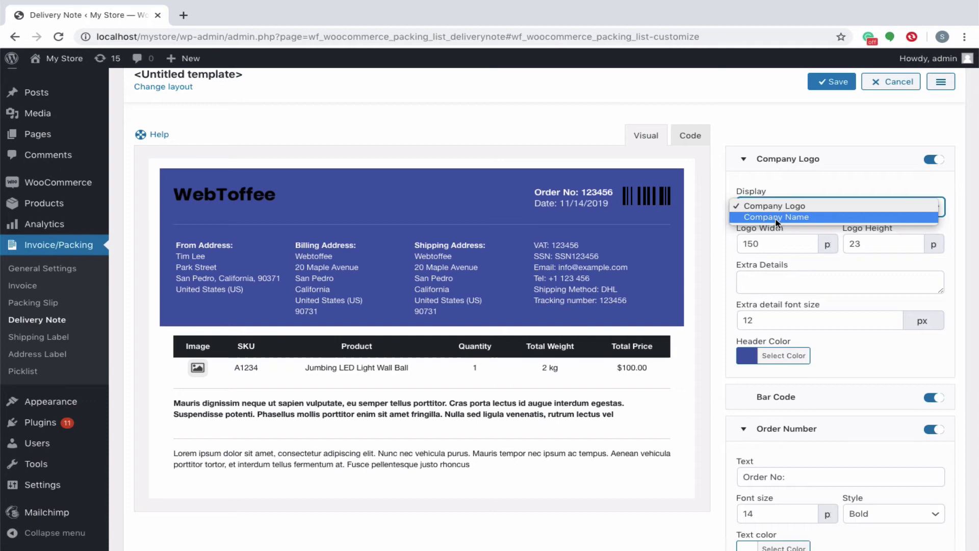
pyautogui.click(775, 283)
pyautogui.click(774, 282)
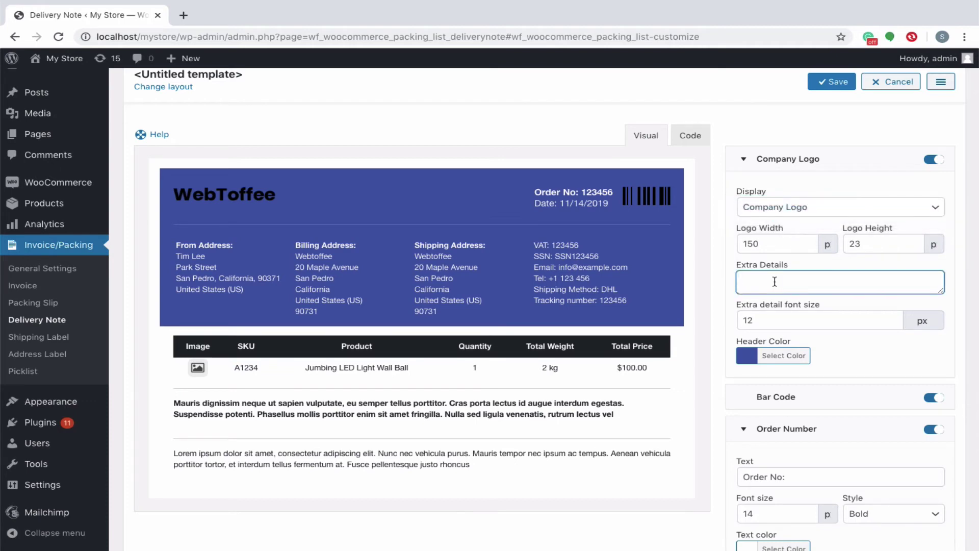
pyautogui.write('About Company')
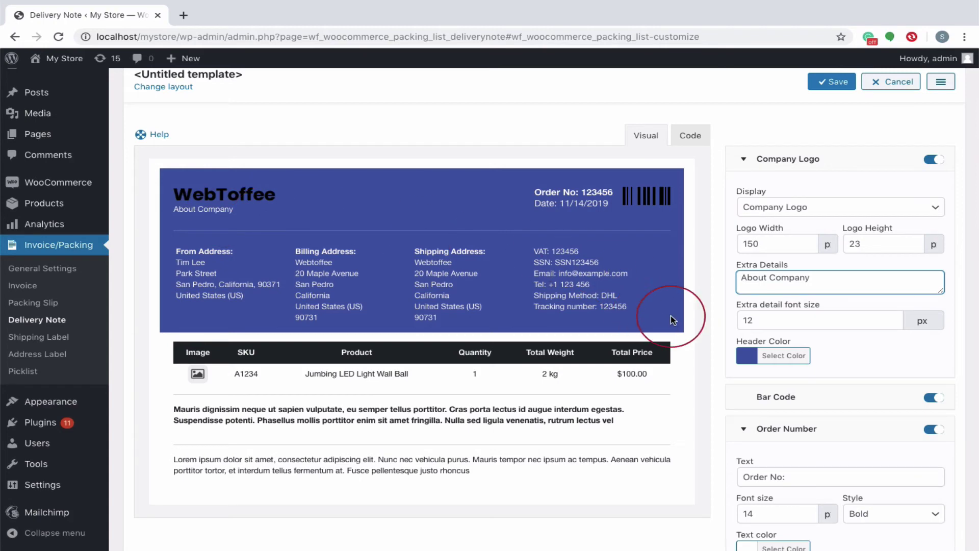
# - Try several header colour presets, then reset the header colour to the default #445aa8
pyautogui.click(745, 357)
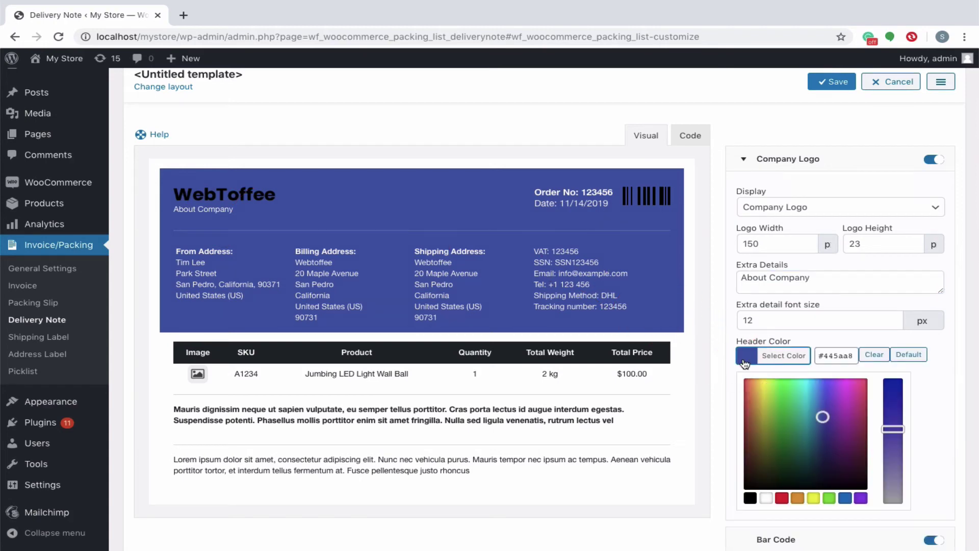
pyautogui.click(781, 498)
pyautogui.click(814, 498)
pyautogui.click(830, 498)
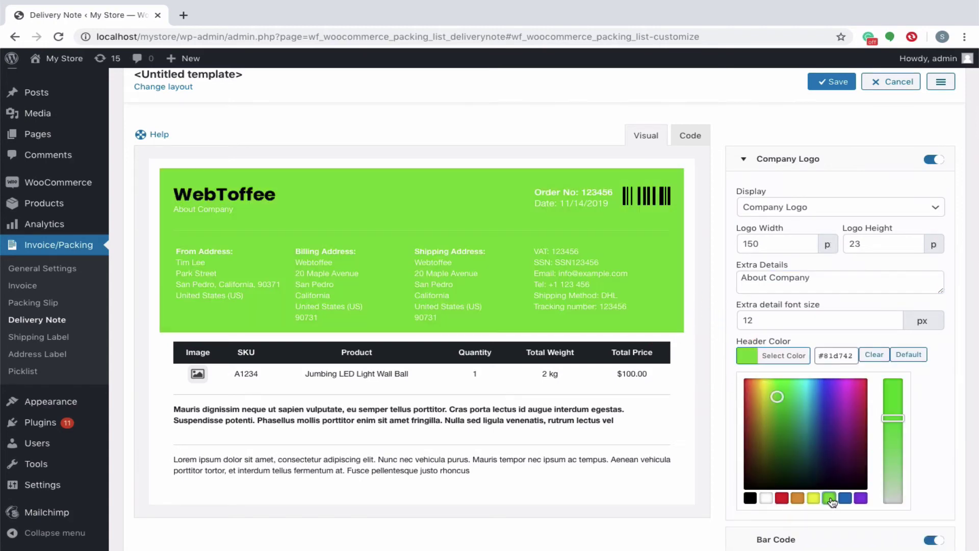
pyautogui.click(845, 498)
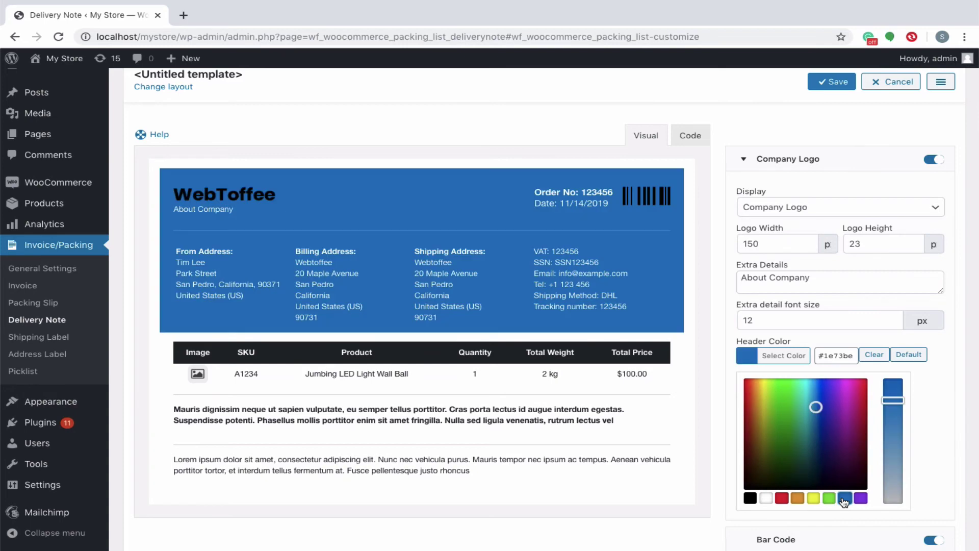
pyautogui.click(909, 355)
# - Set the Order Date format to d/M/y and check the date in the preview
pyautogui.scroll(-3, 773, 484)
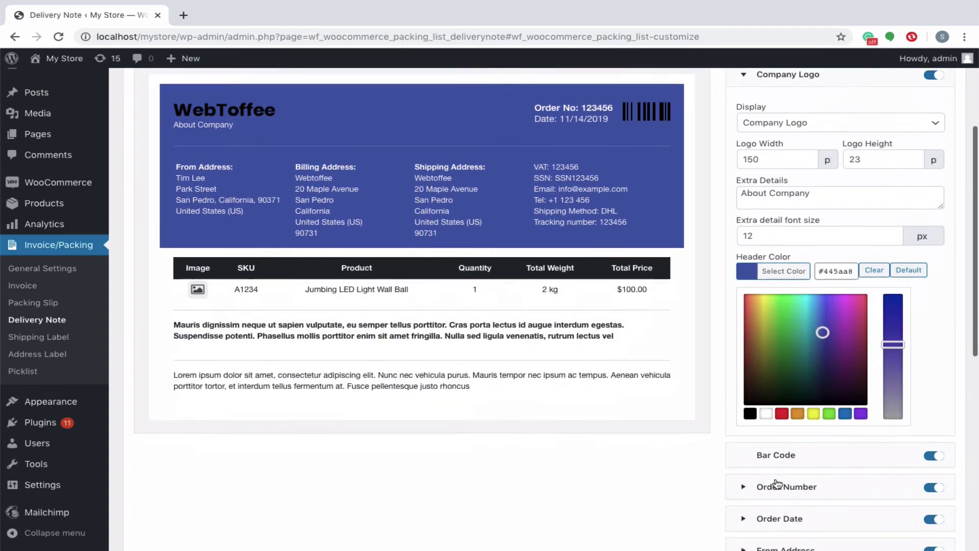
pyautogui.click(745, 448)
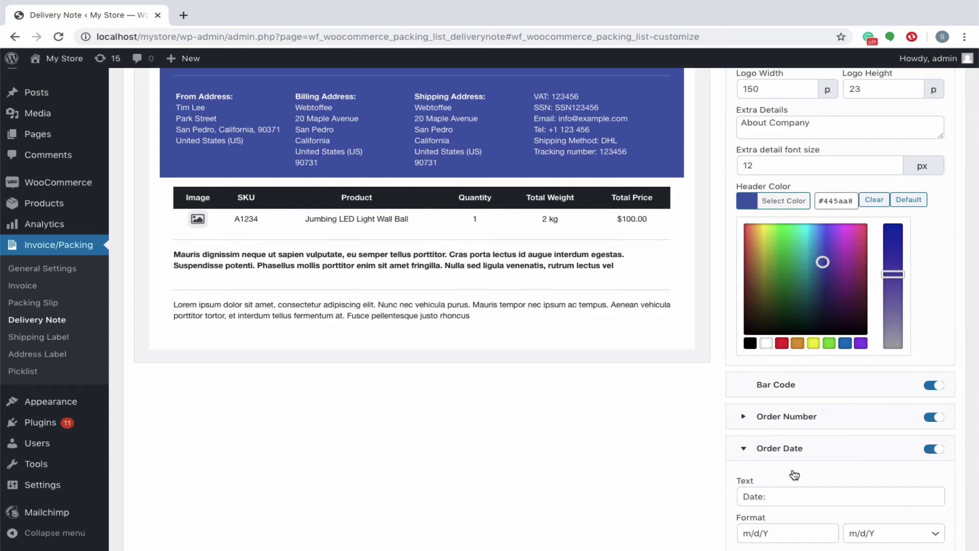
pyautogui.scroll(-5, 785, 469)
pyautogui.click(867, 329)
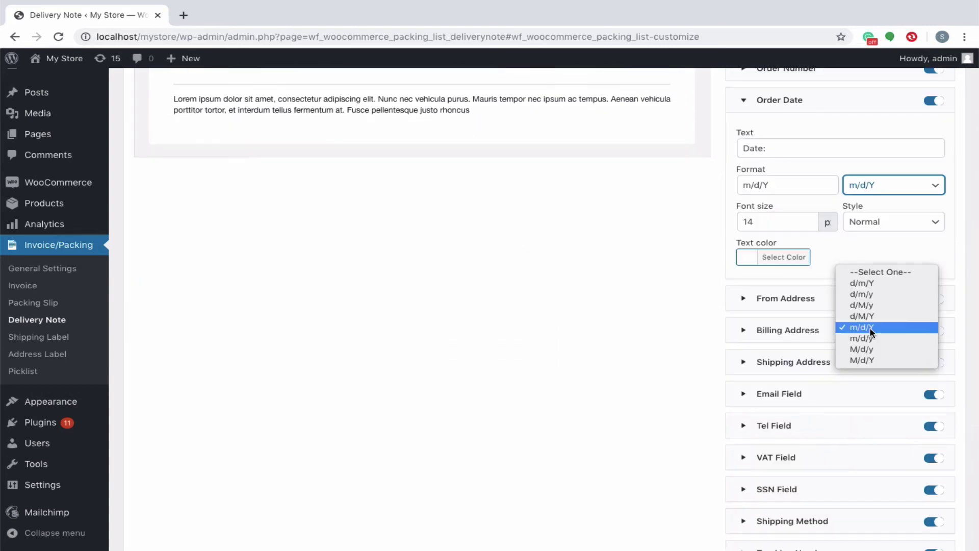
pyautogui.click(874, 305)
pyautogui.scroll(8, 874, 306)
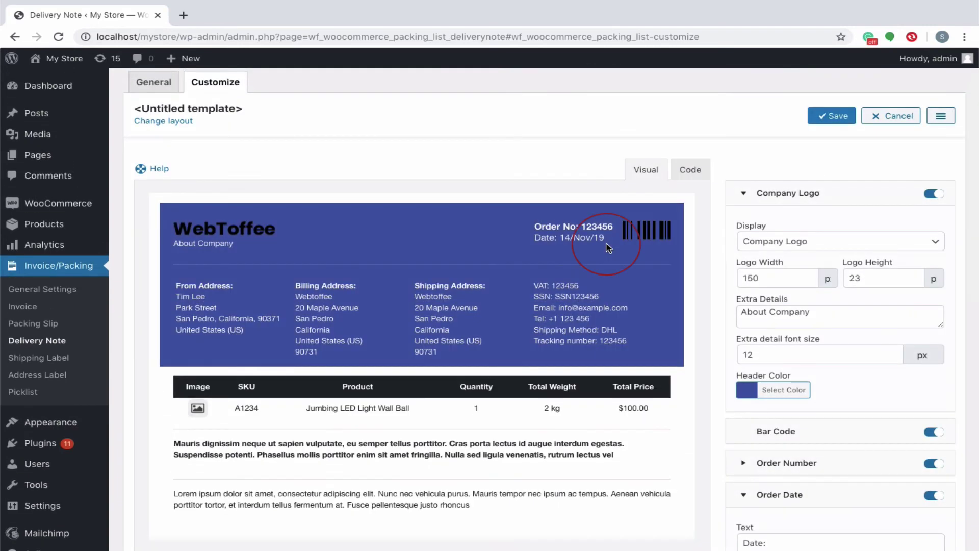
pyautogui.moveTo(607, 247); pyautogui.dragTo(559, 249)
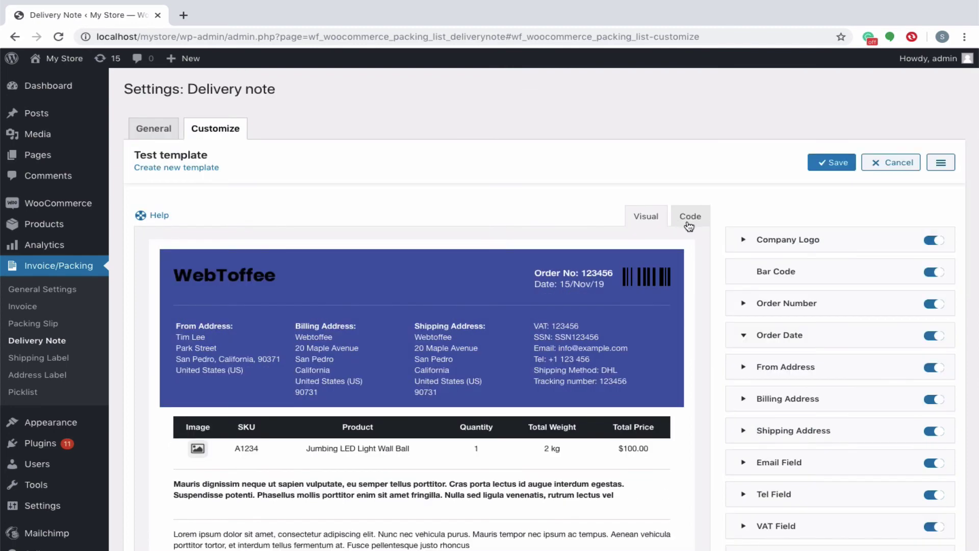
# - Switch the template to its HTML code view and scroll through it
pyautogui.click(691, 216)
pyautogui.scroll(-3, 630, 360)
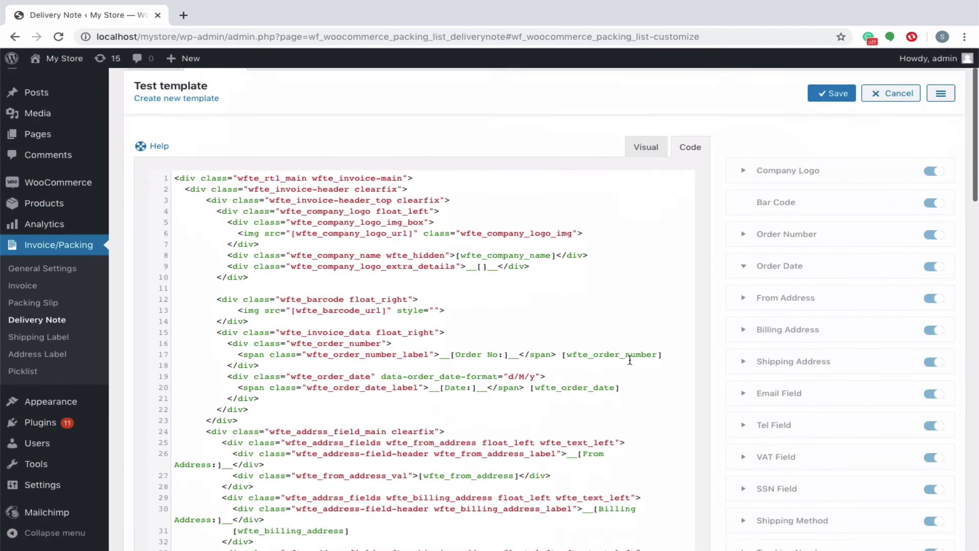
pyautogui.scroll(-6, 629, 360)
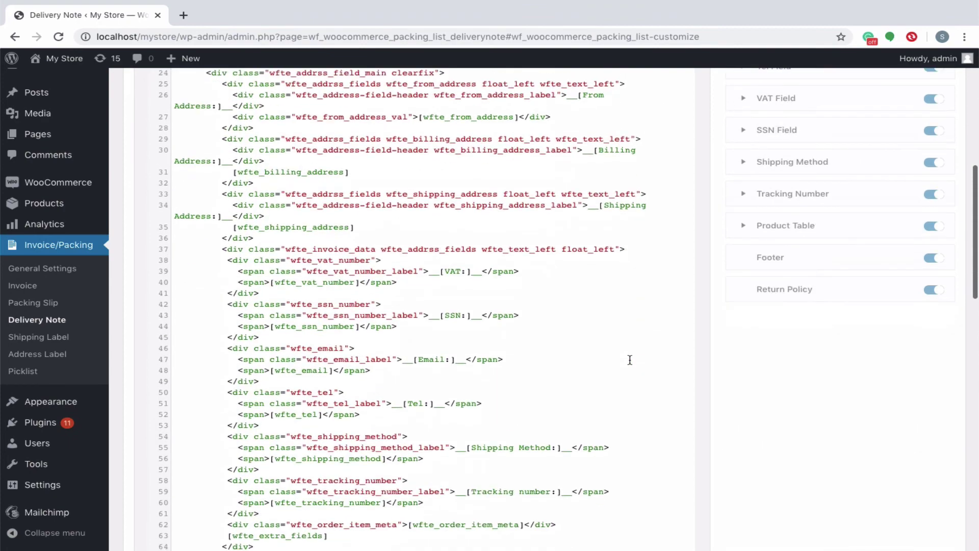
pyautogui.scroll(9, 629, 360)
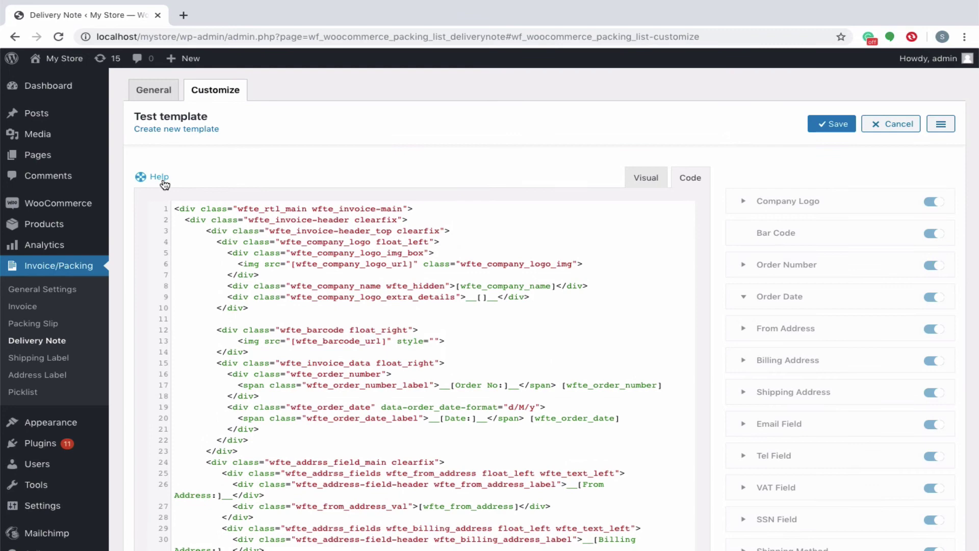
# - Open the template Help to review CSS classes and placeholders such as [wfte_weight]
pyautogui.click(159, 176)
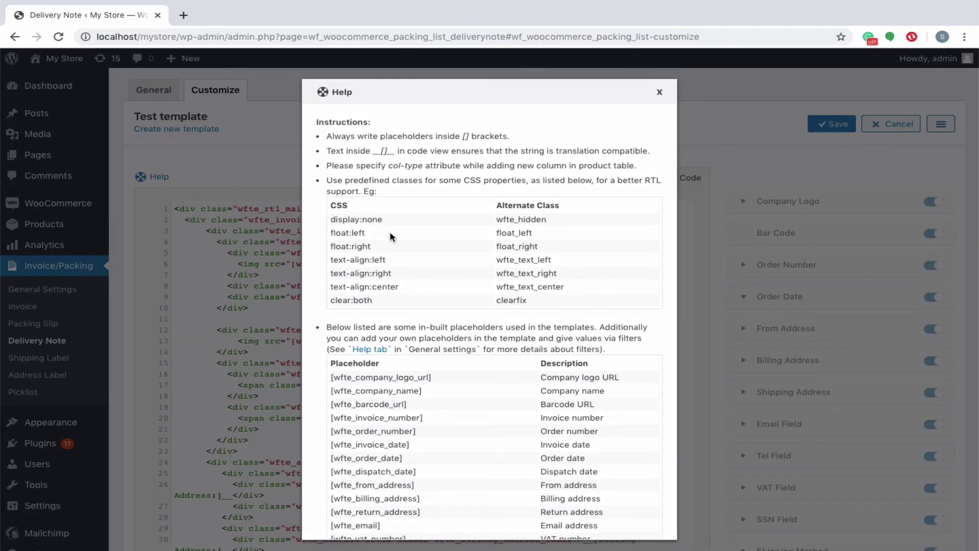
pyautogui.scroll(-4, 389, 231)
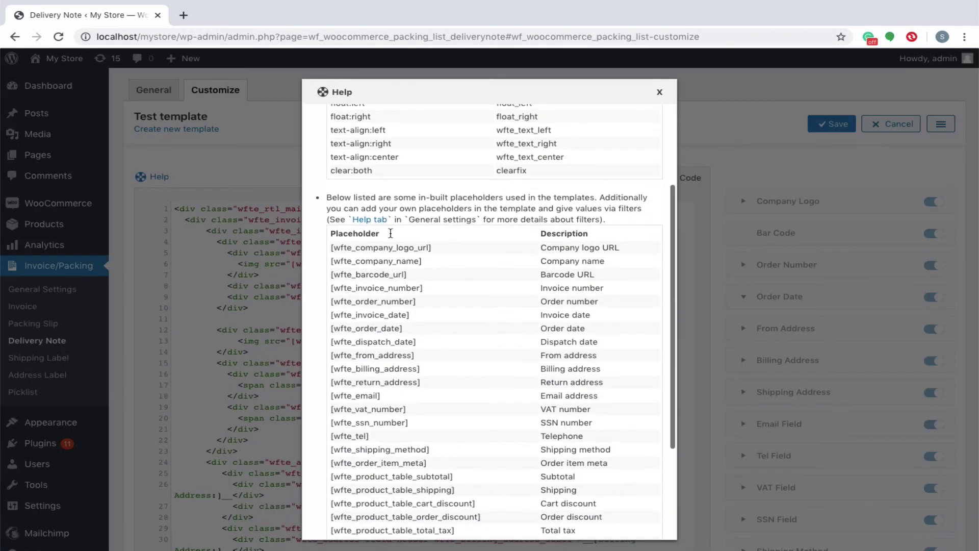
pyautogui.scroll(-2, 391, 233)
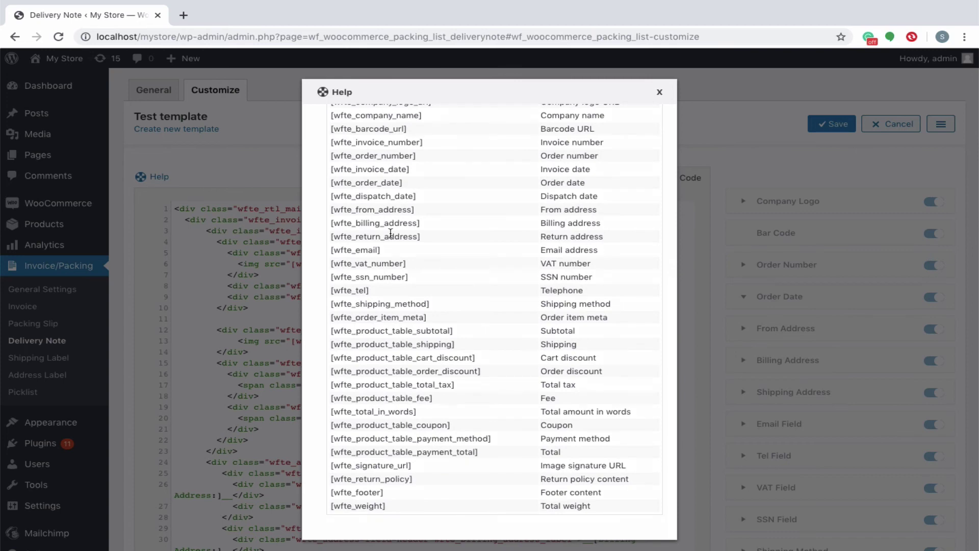
# - Return to the visual preview and save the template as 'My Delivery Note', making it active
pyautogui.click(659, 92)
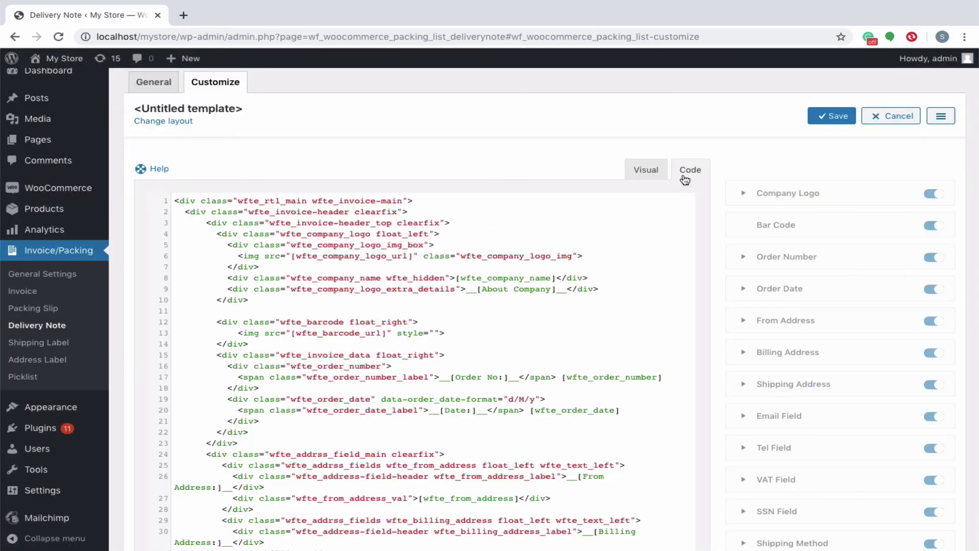
pyautogui.click(657, 170)
pyautogui.click(833, 116)
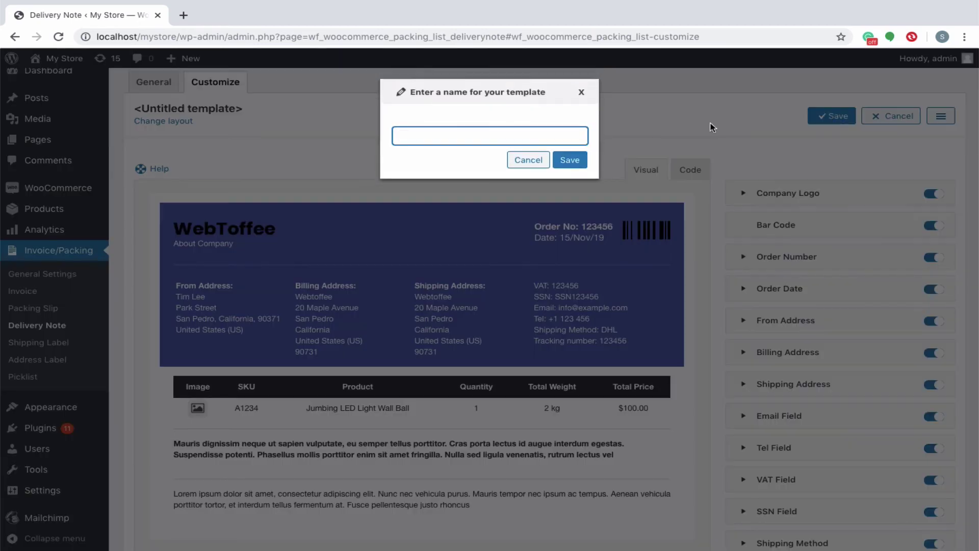
pyautogui.write('My Delivery Note')
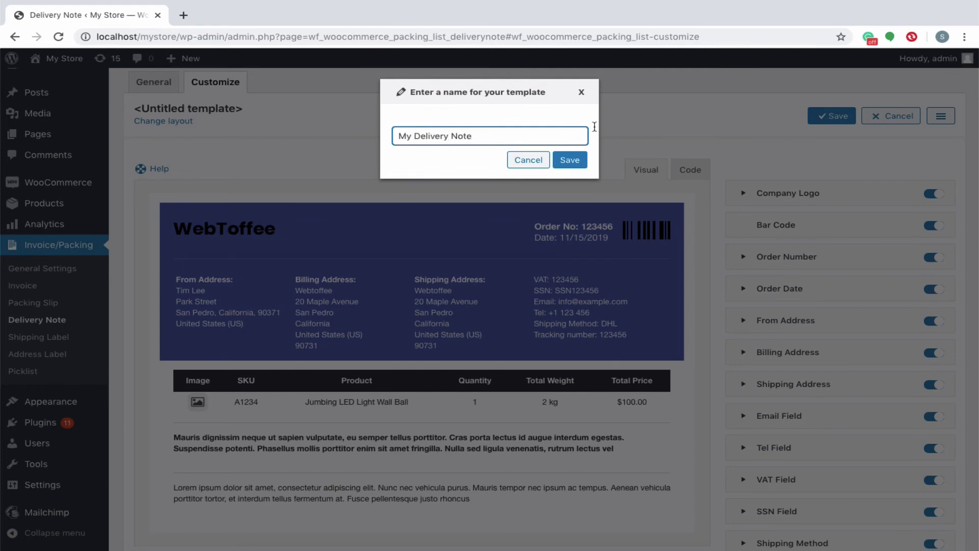
pyautogui.click(576, 159)
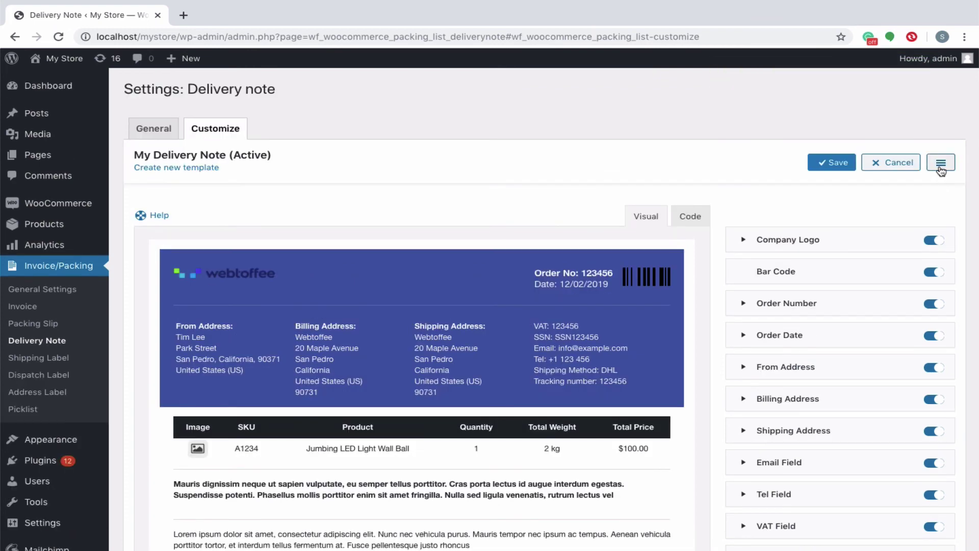
# - Open Template sample for editing from the My templates list
pyautogui.click(940, 163)
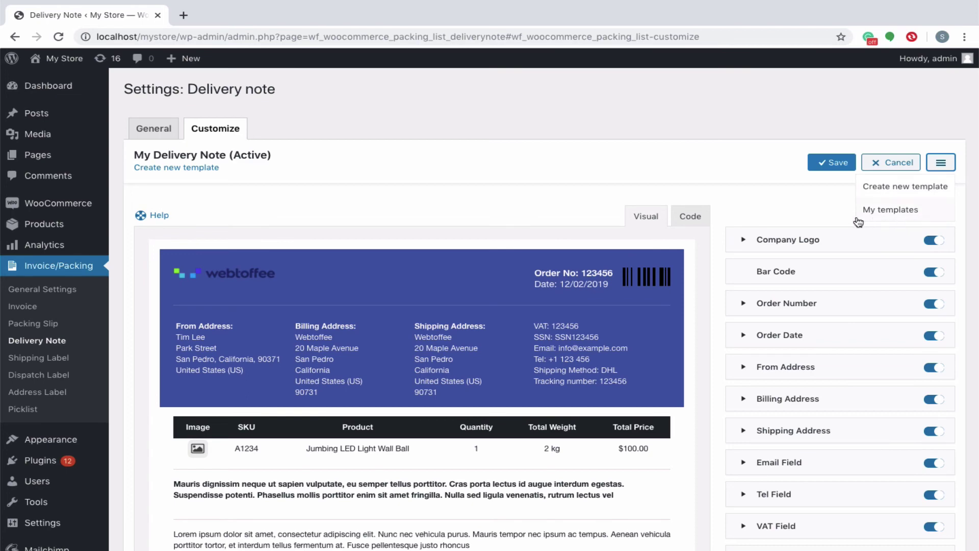
pyautogui.click(877, 213)
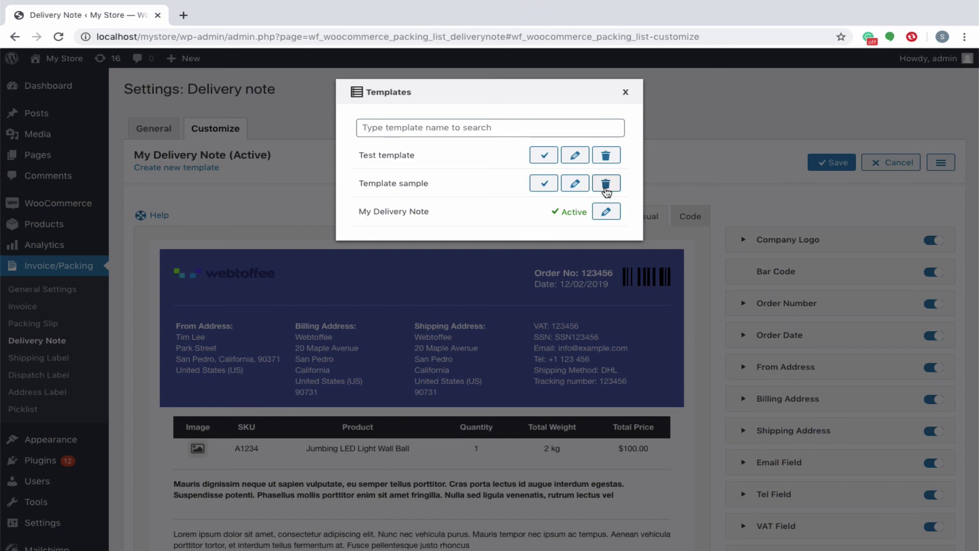
pyautogui.click(575, 184)
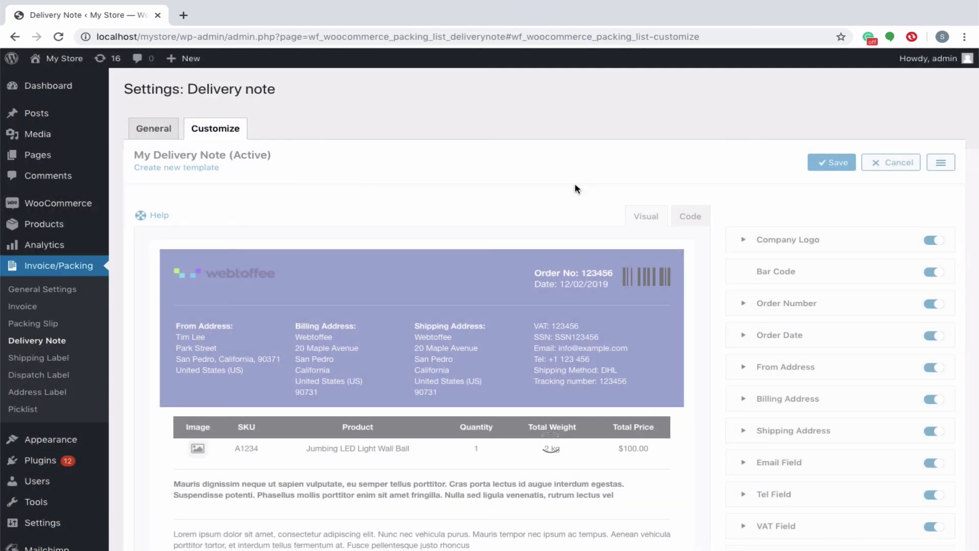
pyautogui.scroll(-5, 590, 361)
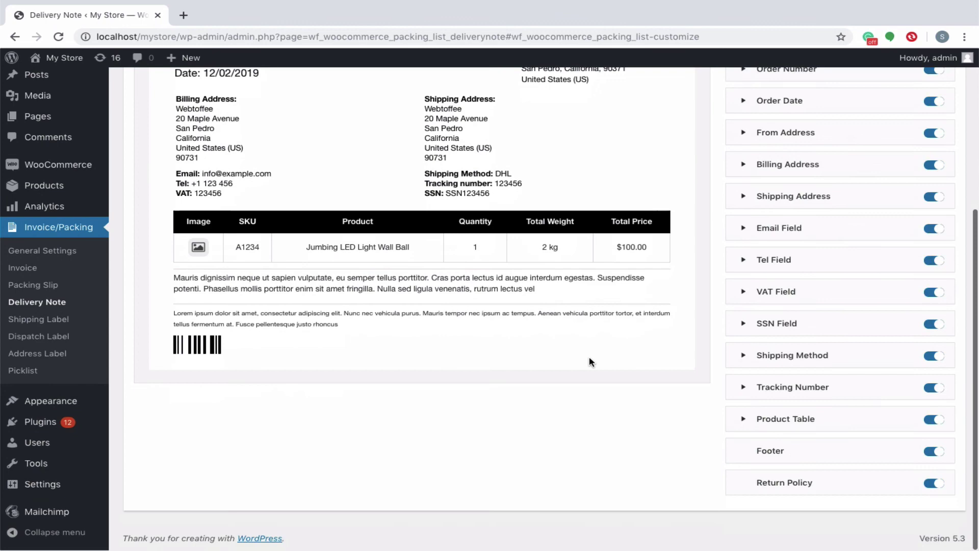
pyautogui.scroll(5, 590, 361)
# - Save Template sample and make it the active delivery note template
pyautogui.click(829, 166)
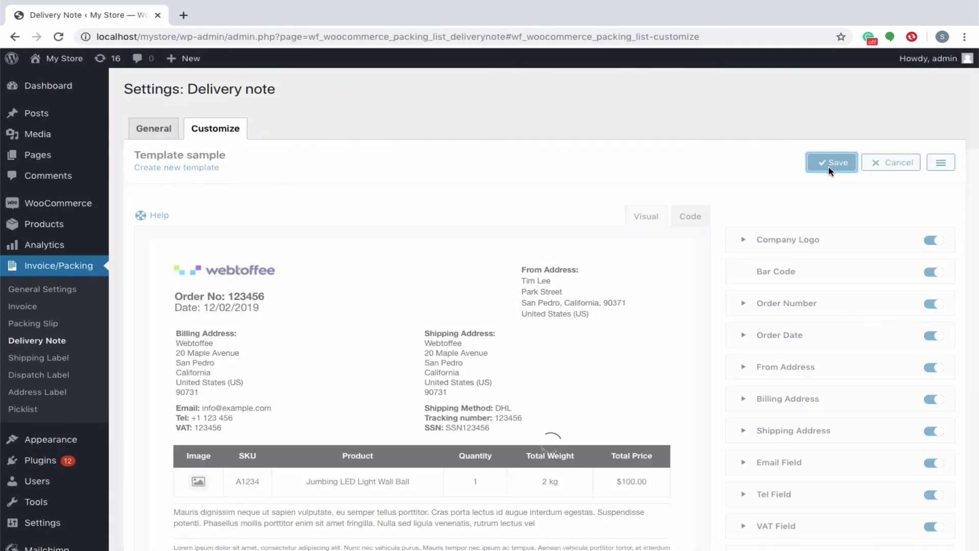
pyautogui.click(941, 162)
pyautogui.click(876, 188)
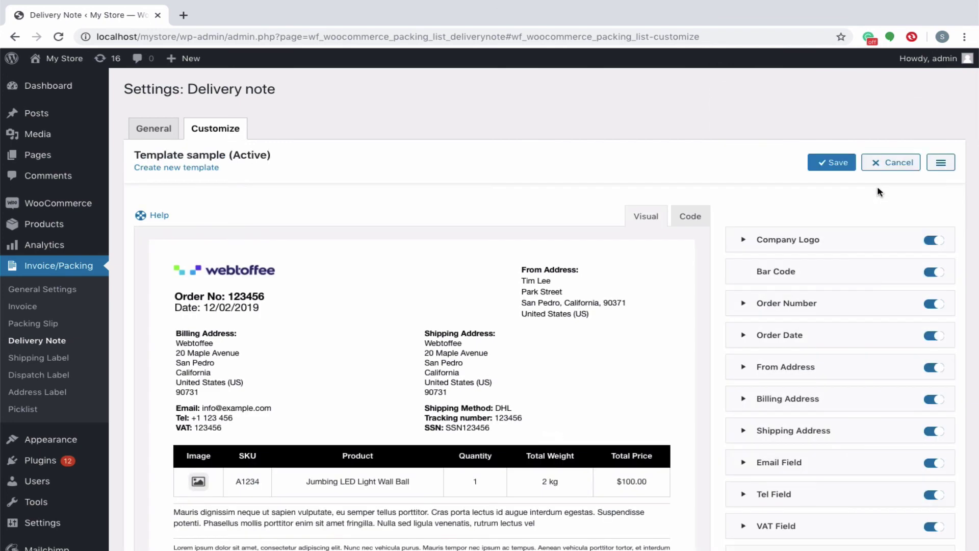
# - Open WooCommerce Orders in a new tab and reveal order #2869's Print Delivery note action
pyautogui.moveTo(76, 203)
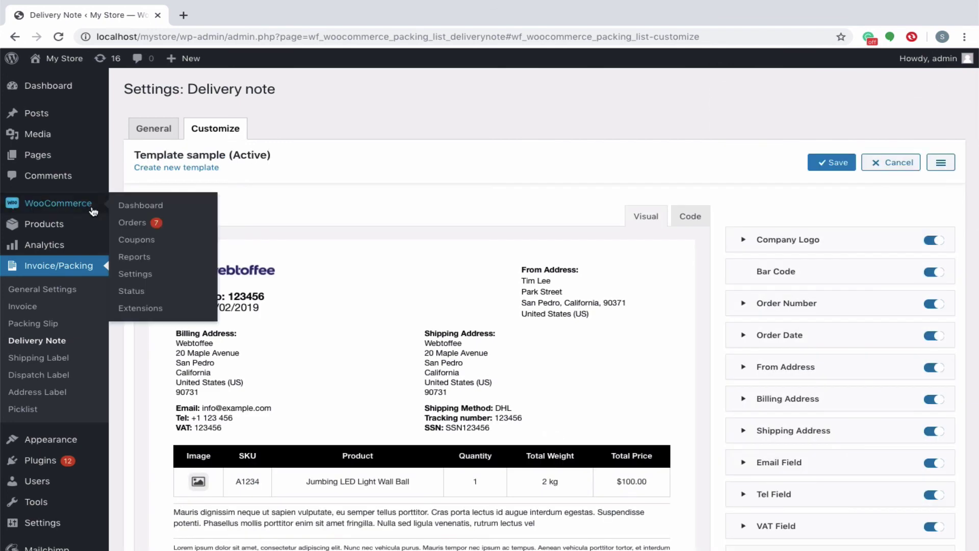
pyautogui.middleClick(137, 227)
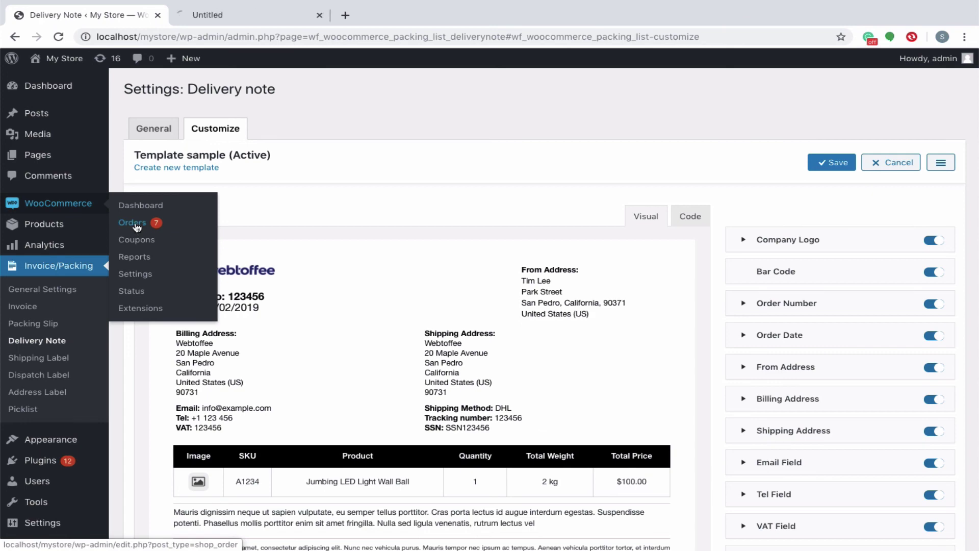
pyautogui.click(275, 20)
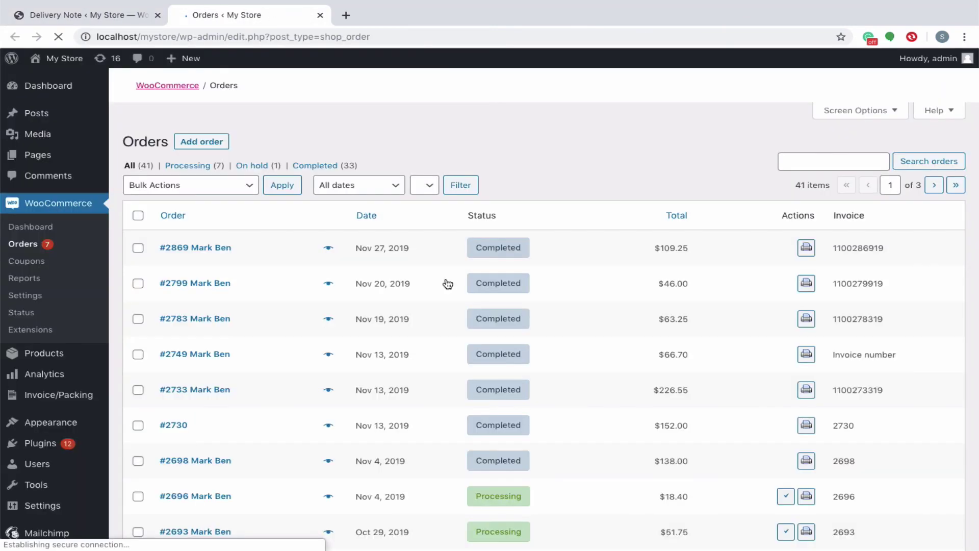
pyautogui.moveTo(806, 255)
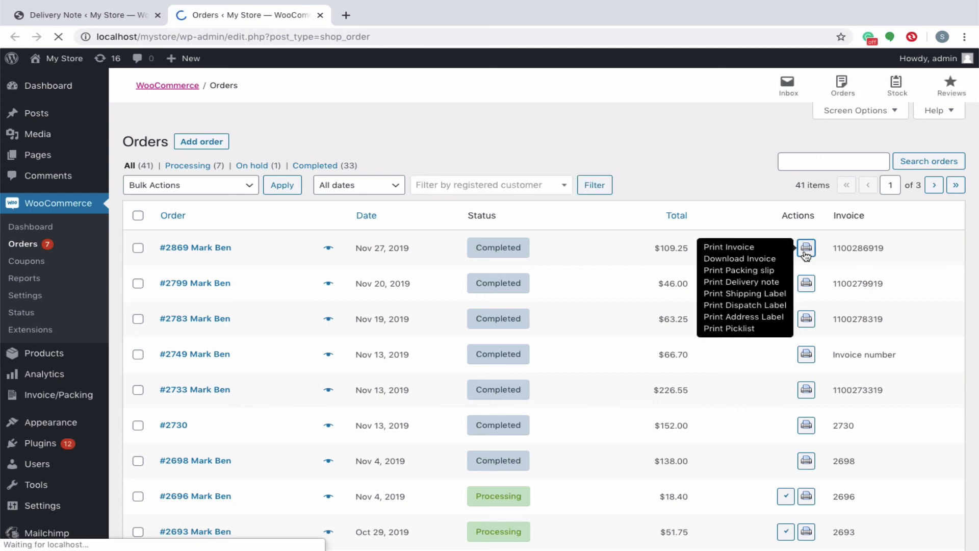